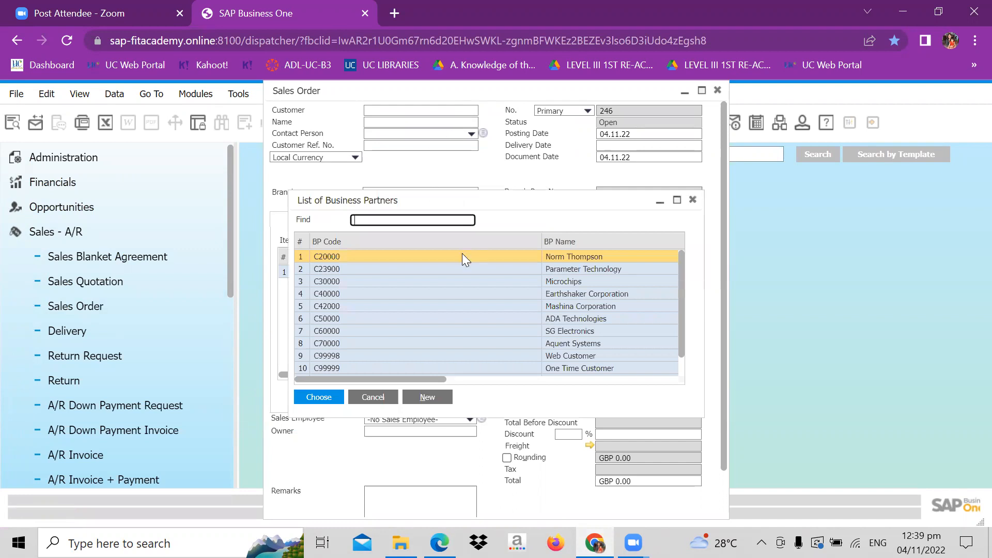
# - Choose the first listed business partner as the sales order's customer and set the delivery date to 4 November 2022
pyautogui.click(310, 401)
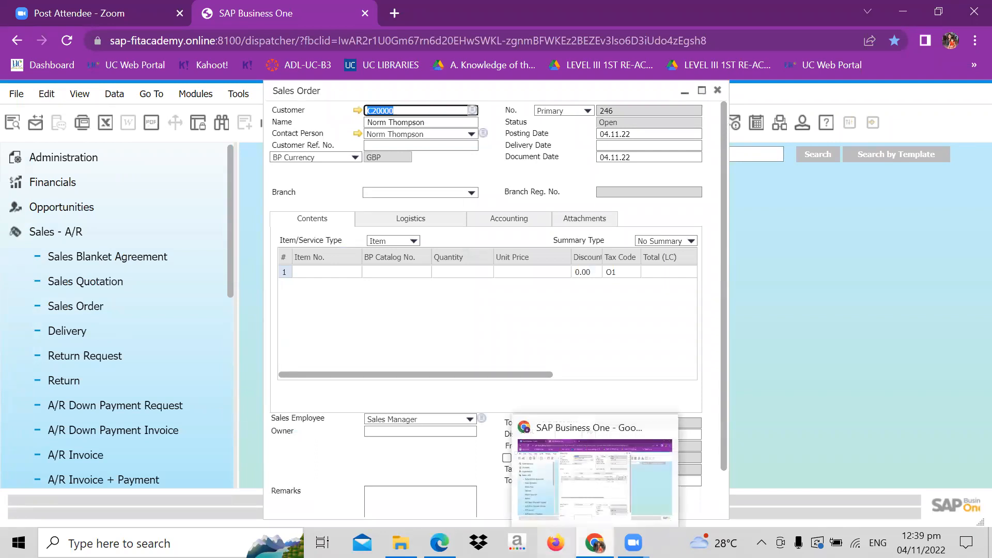
pyautogui.click(439, 543)
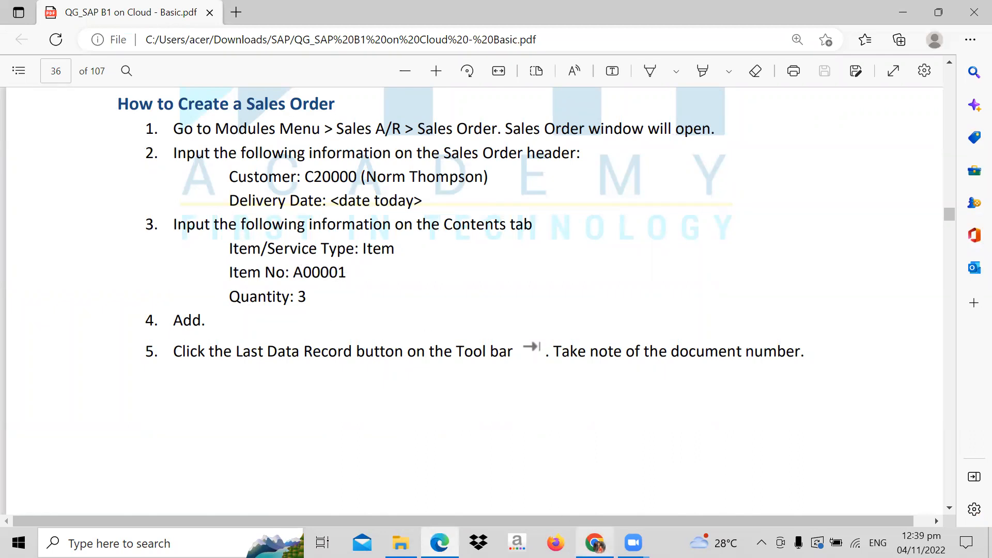
pyautogui.click(594, 543)
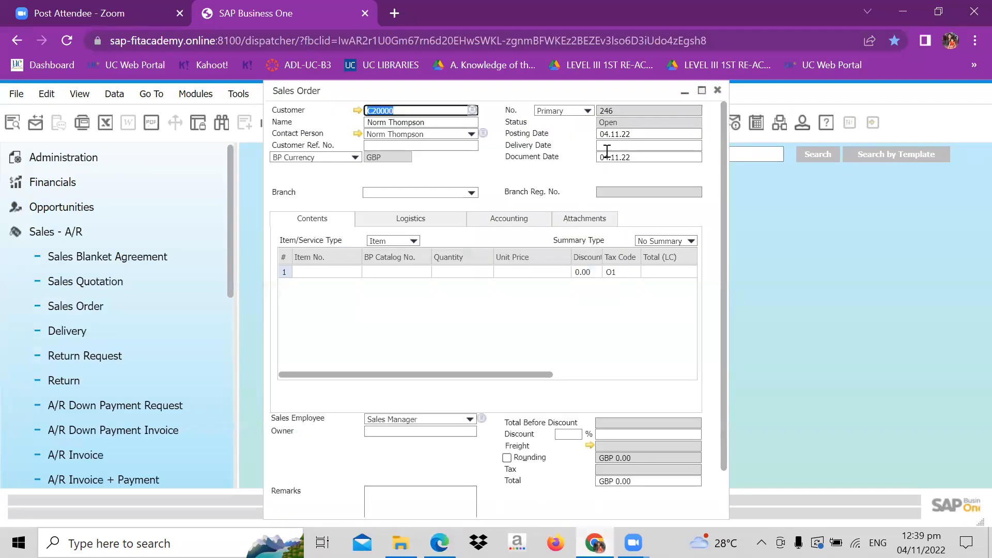
pyautogui.click(619, 143)
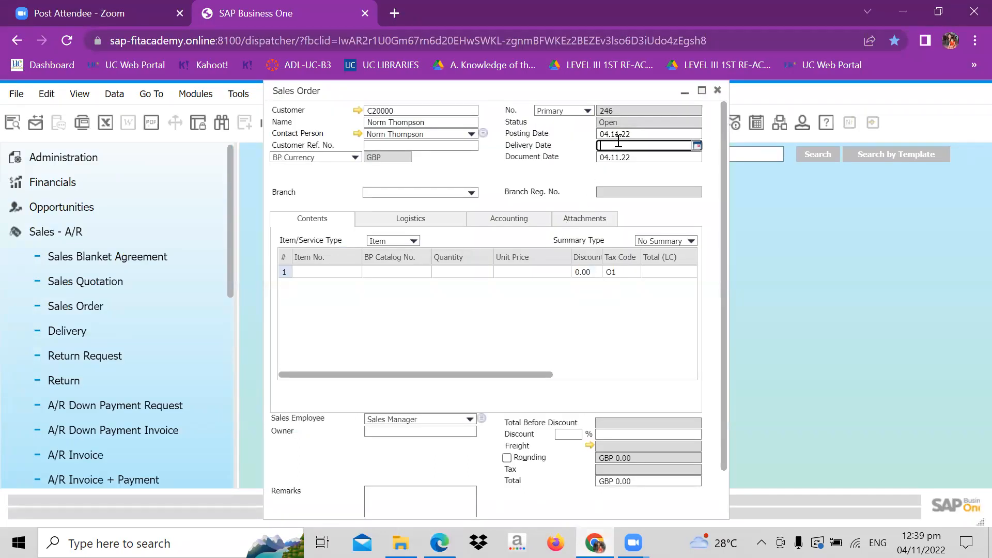
pyautogui.click(697, 146)
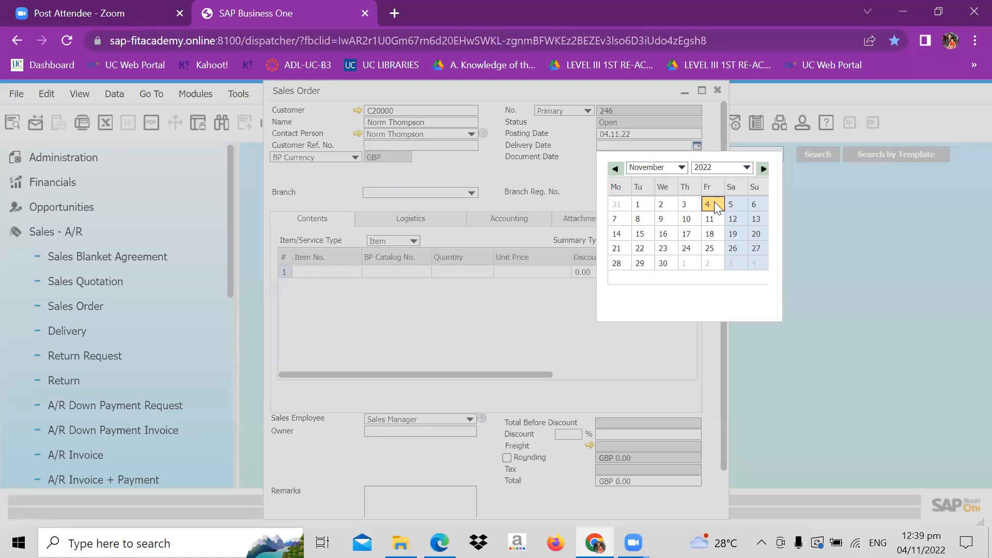
pyautogui.click(715, 205)
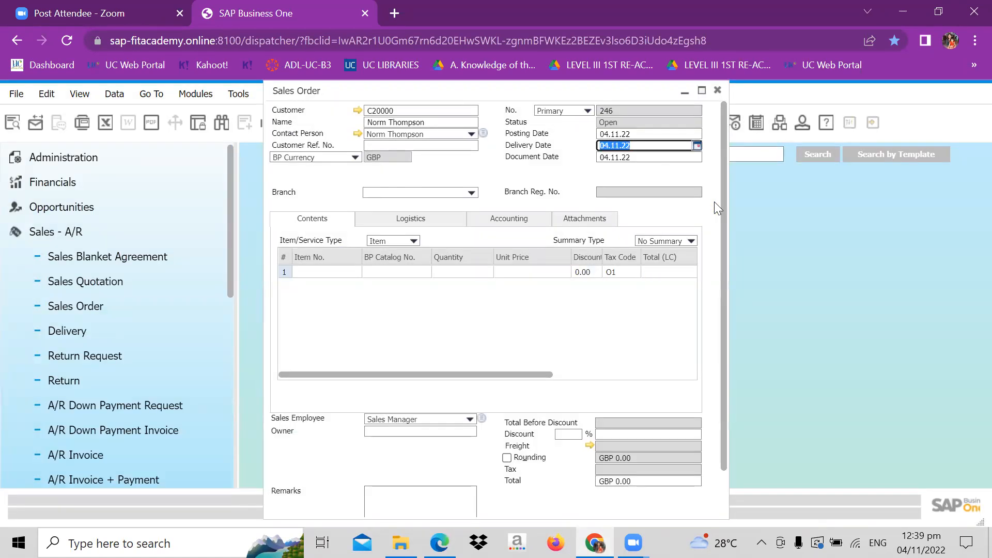
# - Enter item A00001 (IBM Infoprint 1312) in the first row of the sales order contents
pyautogui.click(341, 271)
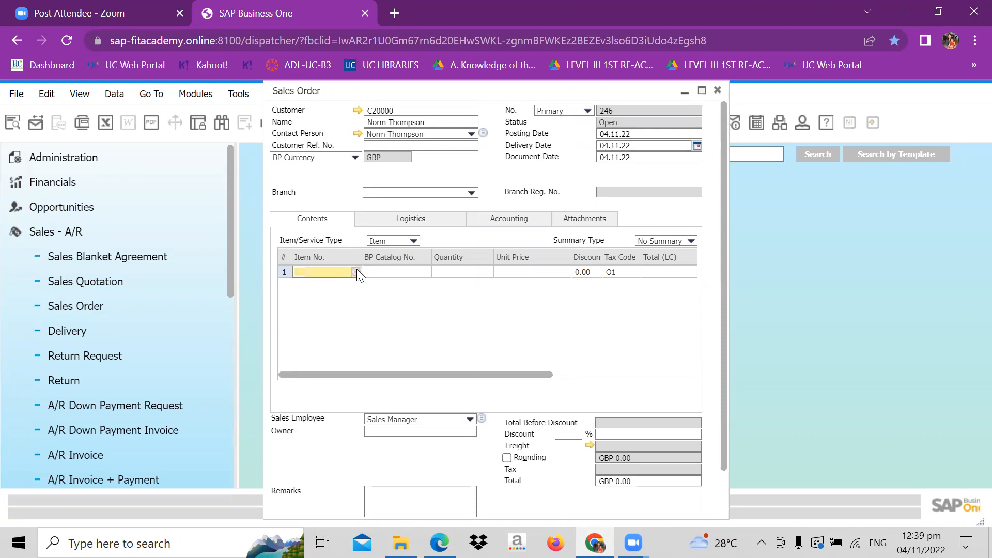
pyautogui.click(356, 272)
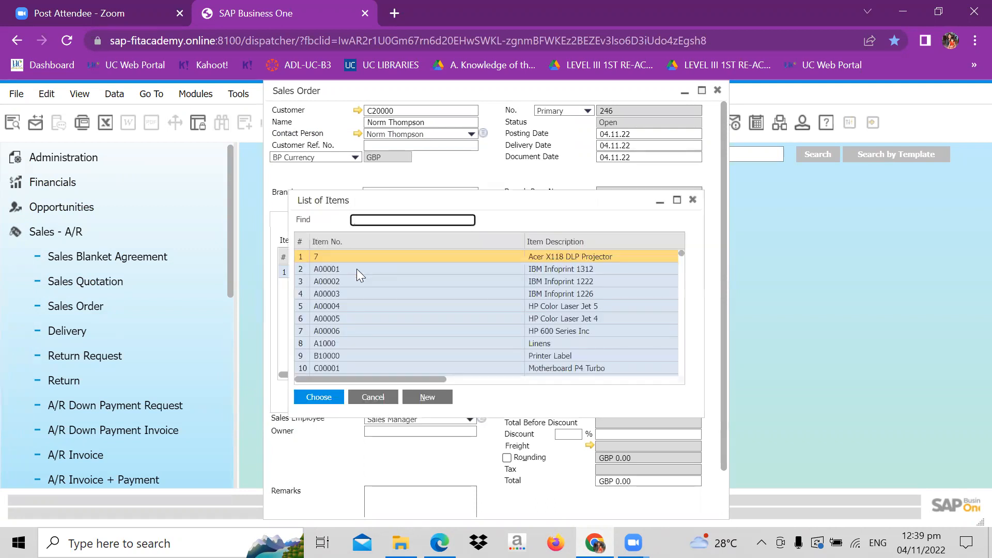
pyautogui.click(358, 268)
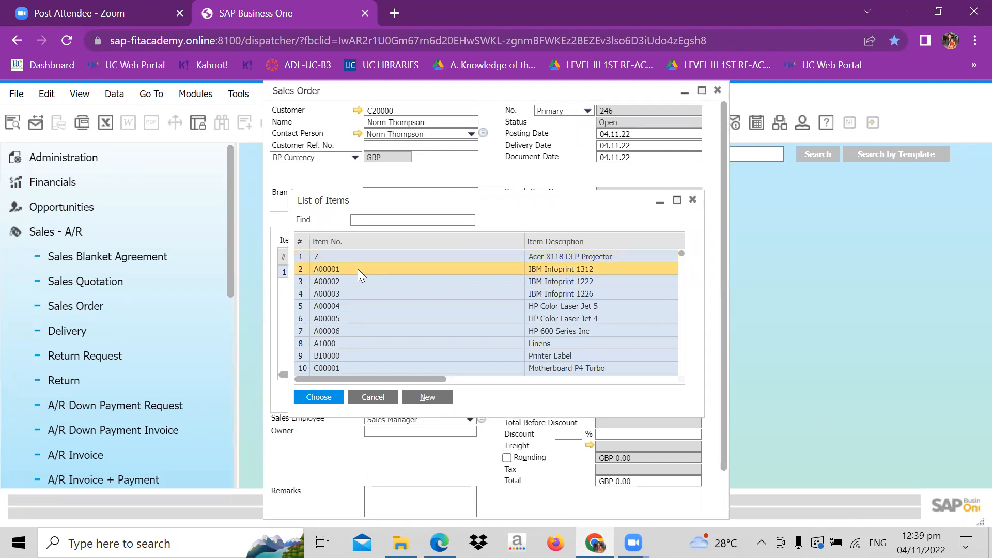
pyautogui.click(327, 397)
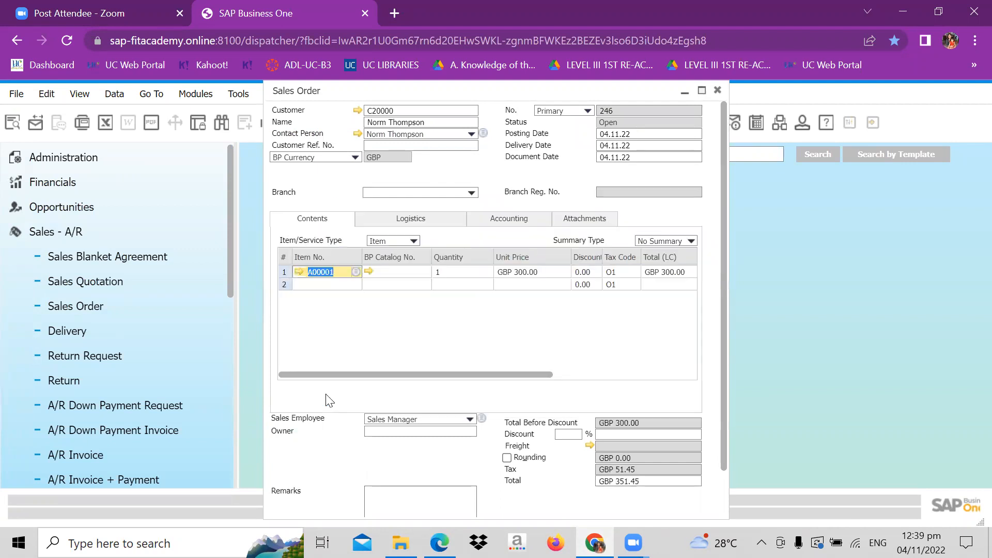
# - Set the quantity of item A00001 to 3 and try to add the sales order
pyautogui.click(439, 271)
pyautogui.click(438, 272)
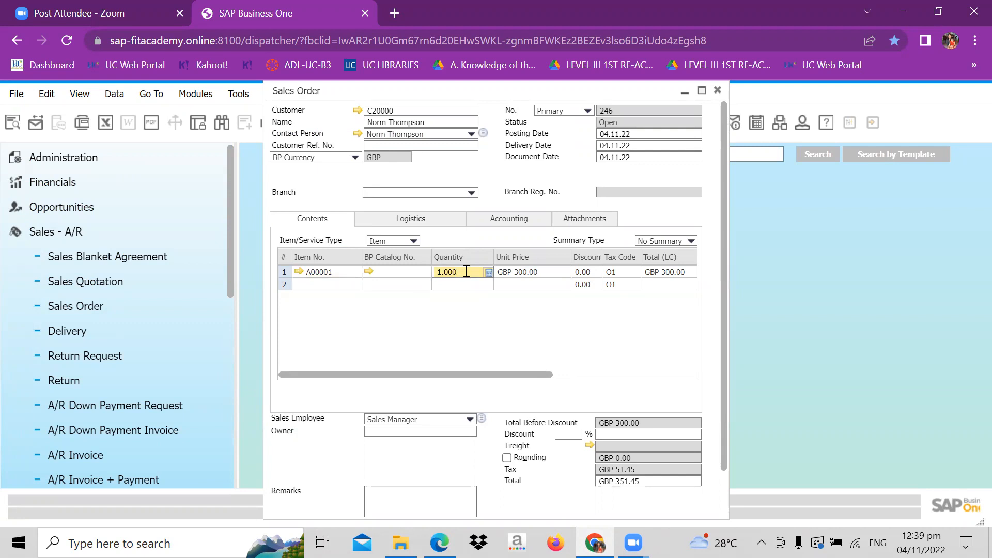
pyautogui.press('BackSpace')
pyautogui.press('BackSpace')
pyautogui.press('BackSpace')
pyautogui.press('BackSpace')
pyautogui.press('BackSpace')
pyautogui.write('3')
pyautogui.scroll(-2, 722, 483)
pyautogui.click(297, 506)
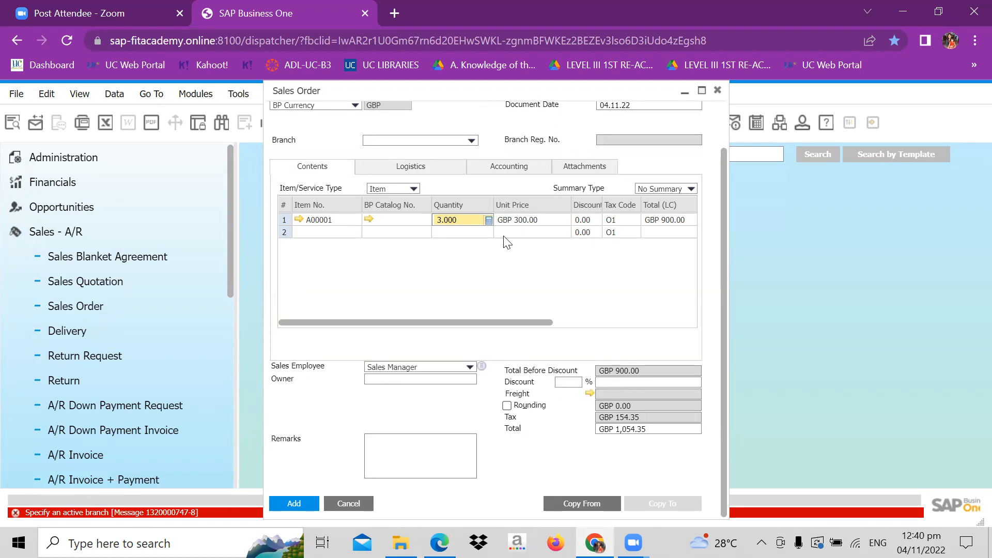
# - Set the branch to OEC Computers UK, update the document rows accordingly, and add the sales order
pyautogui.click(471, 141)
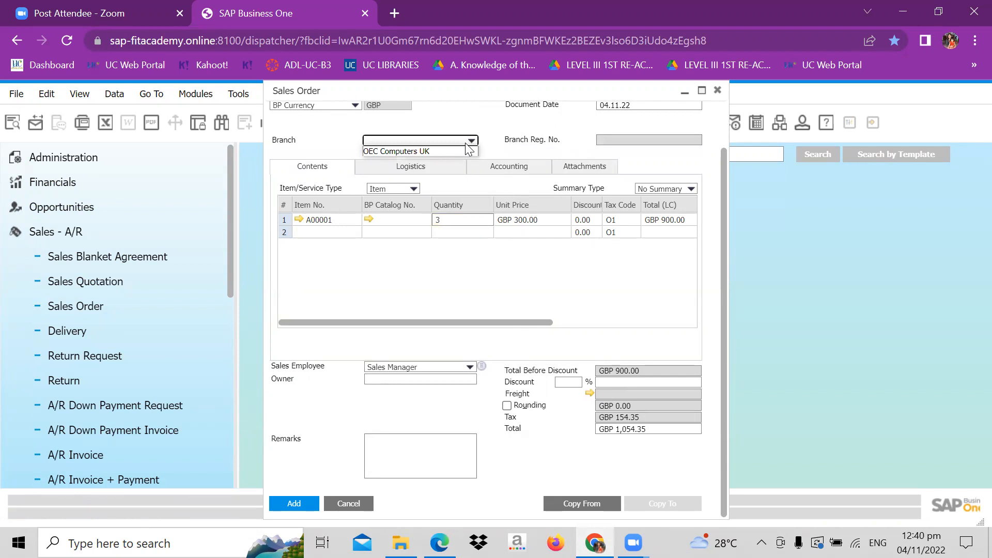
pyautogui.click(437, 153)
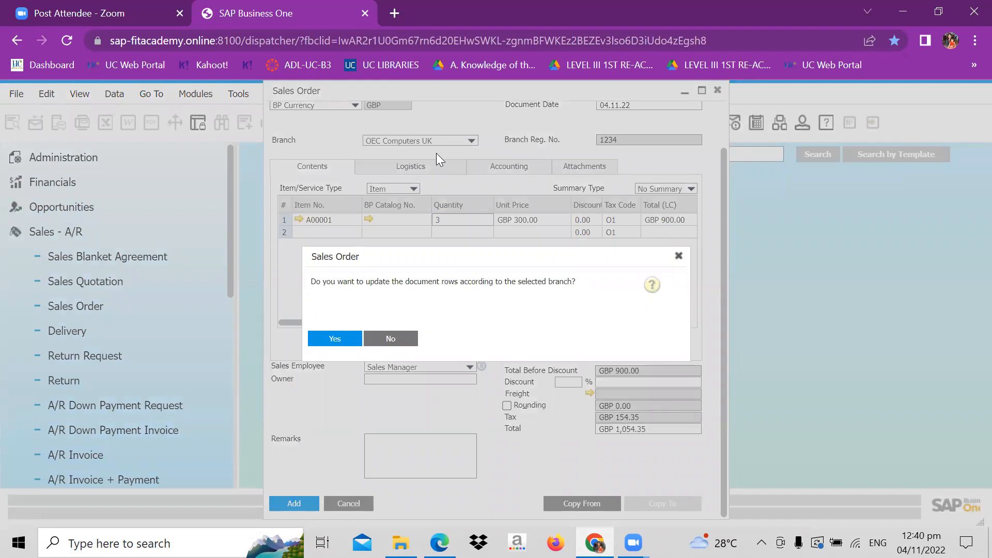
pyautogui.click(338, 339)
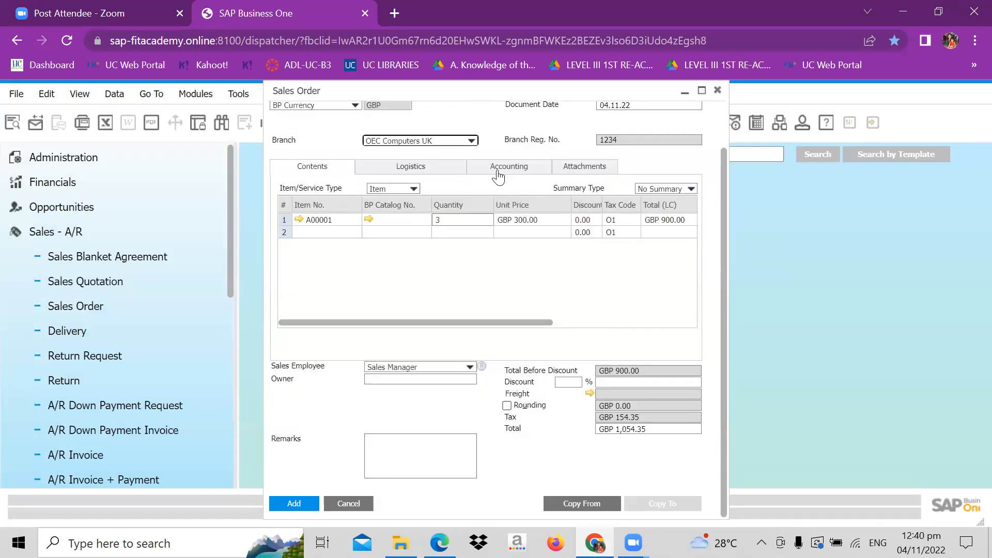
pyautogui.click(280, 501)
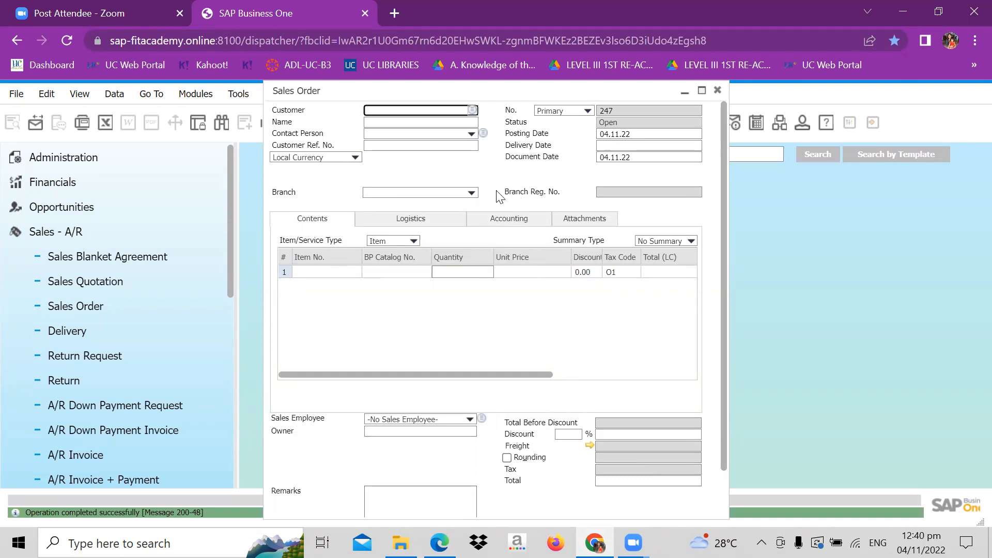
pyautogui.click(471, 193)
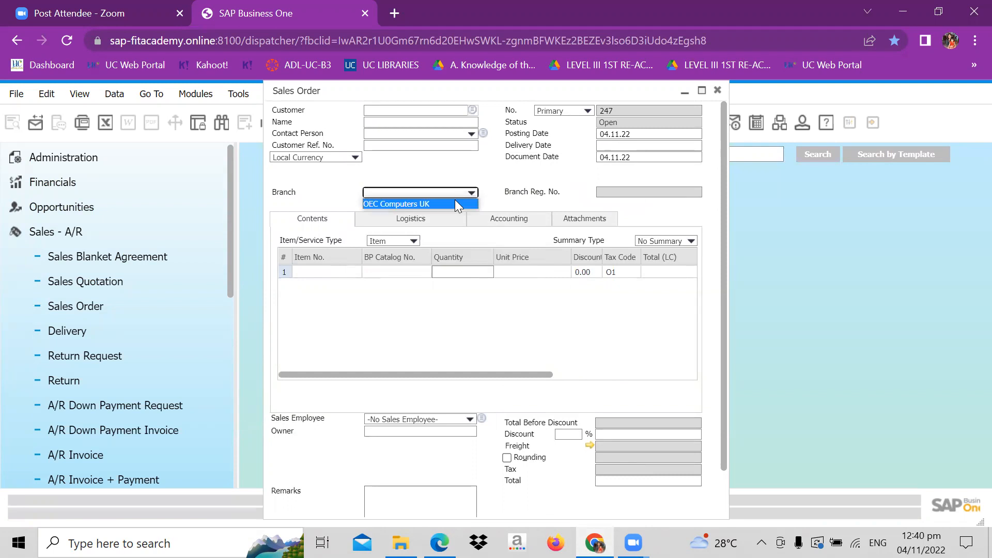
pyautogui.click(473, 192)
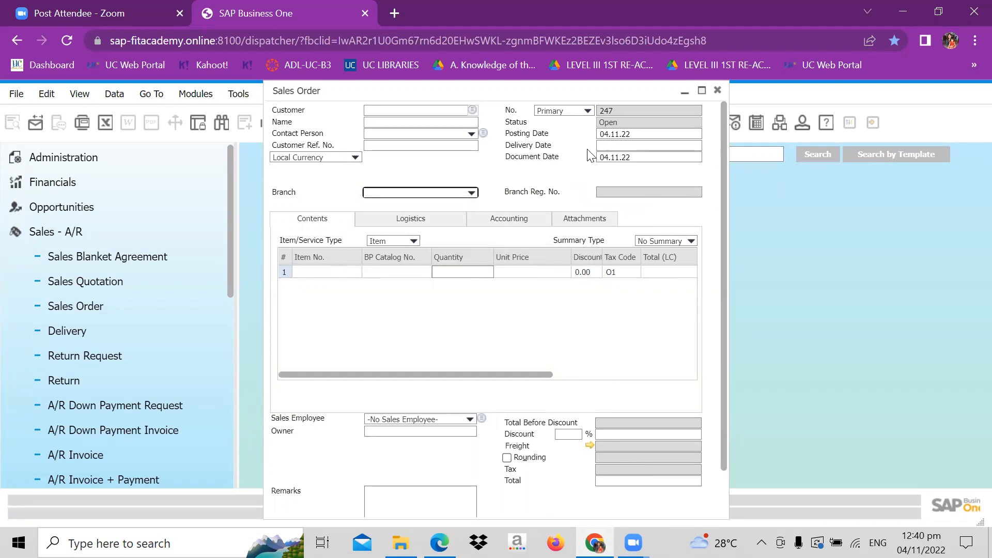
# - Move the Sales Order window aside to uncover the record navigation and display the last sales order
pyautogui.moveTo(499, 96); pyautogui.dragTo(715, 157)
pyautogui.moveTo(653, 100); pyautogui.dragTo(699, 102)
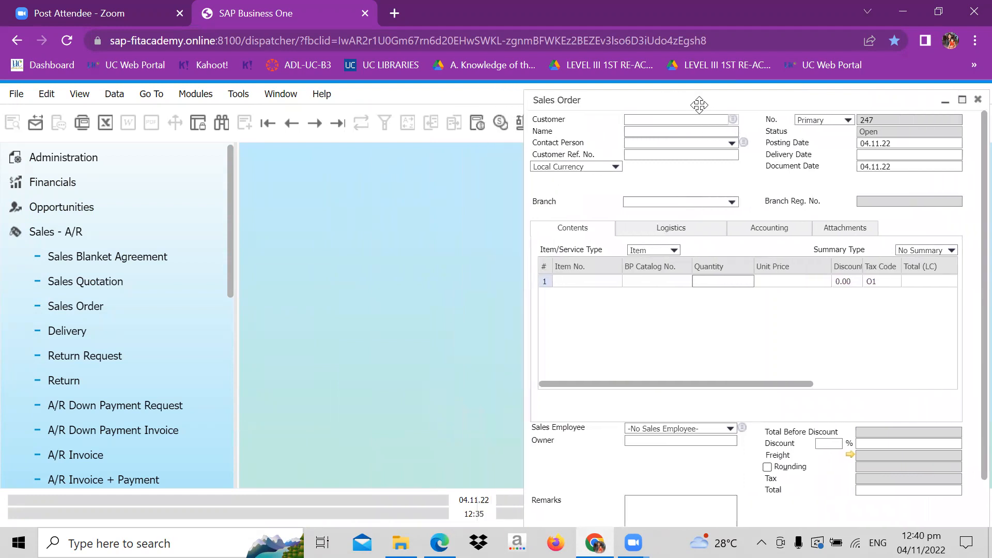
pyautogui.click(341, 124)
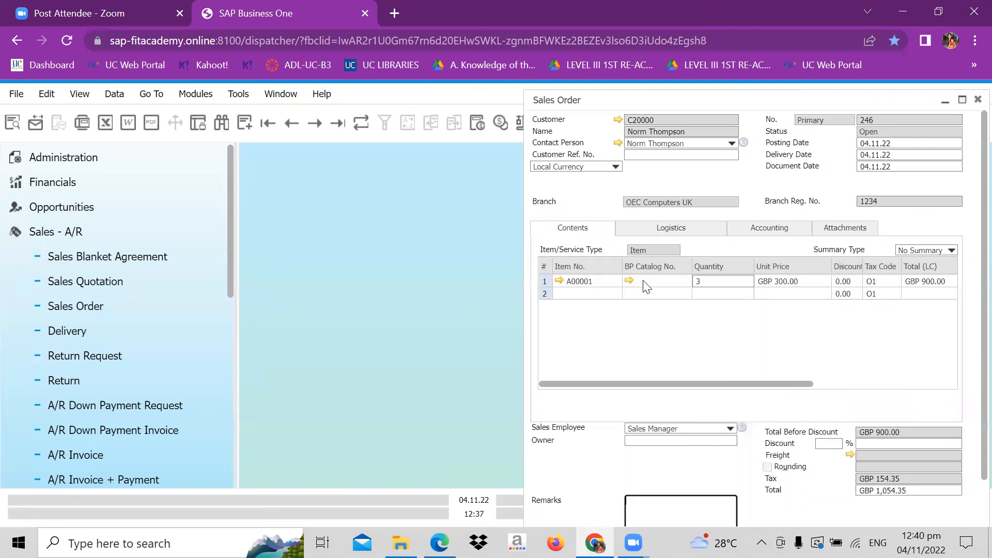
# - Examine the in-stock, committed, ordered and available quantities per warehouse in item A00001's master data, then close it
pyautogui.click(560, 282)
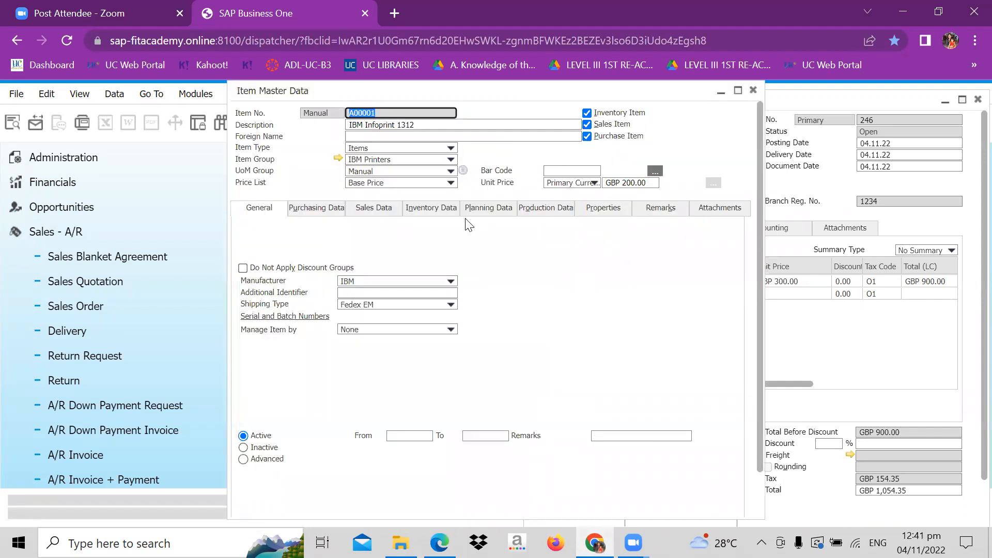
pyautogui.click(445, 216)
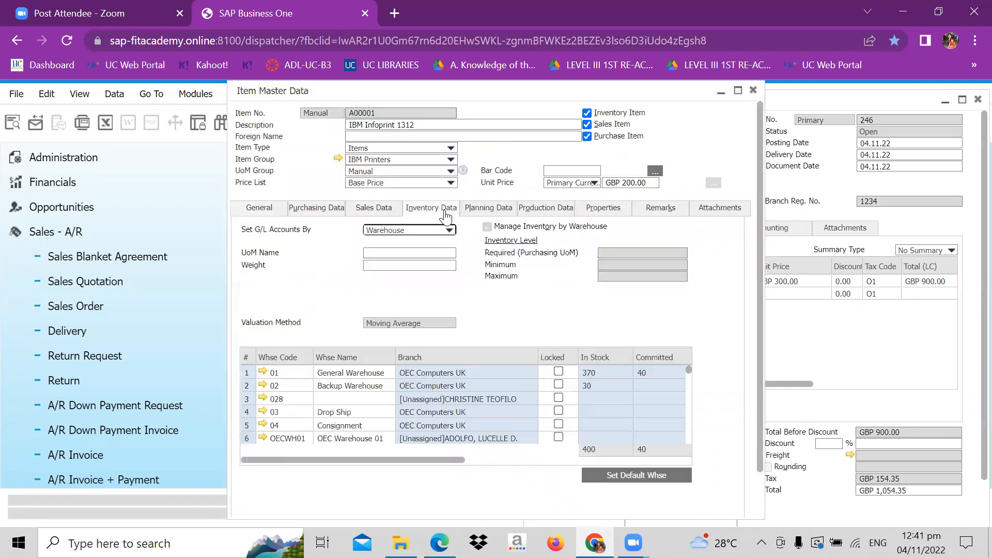
pyautogui.click(640, 460)
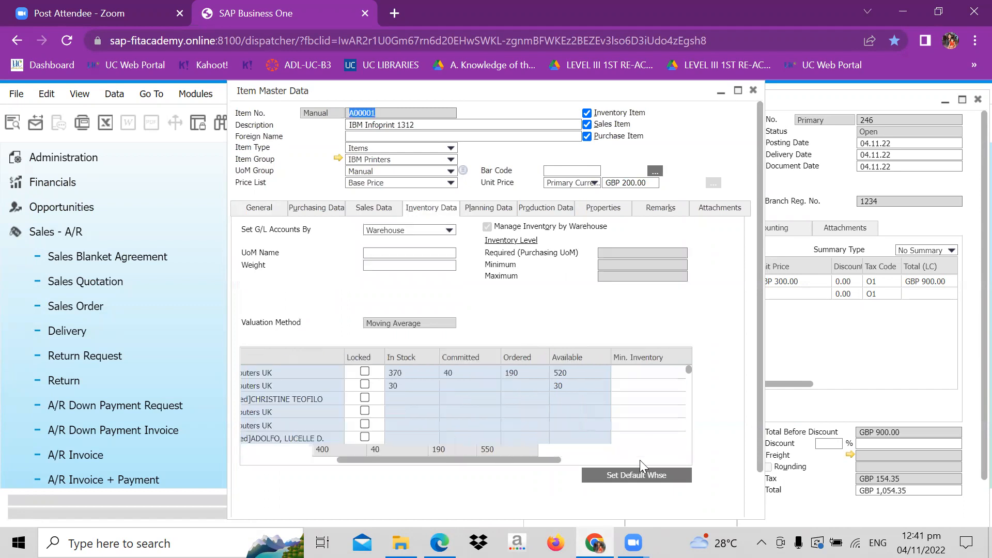
pyautogui.moveTo(449, 460); pyautogui.dragTo(330, 461)
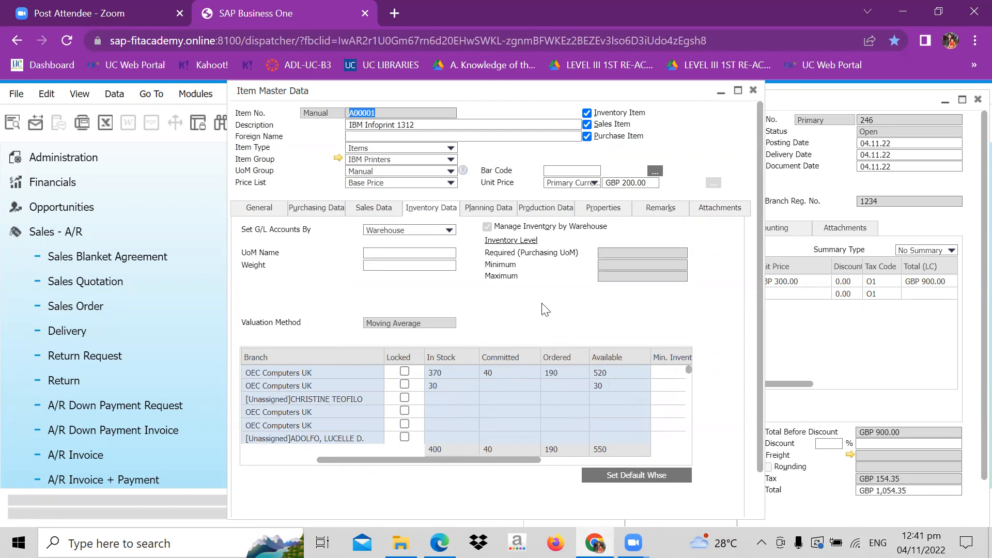
pyautogui.click(826, 347)
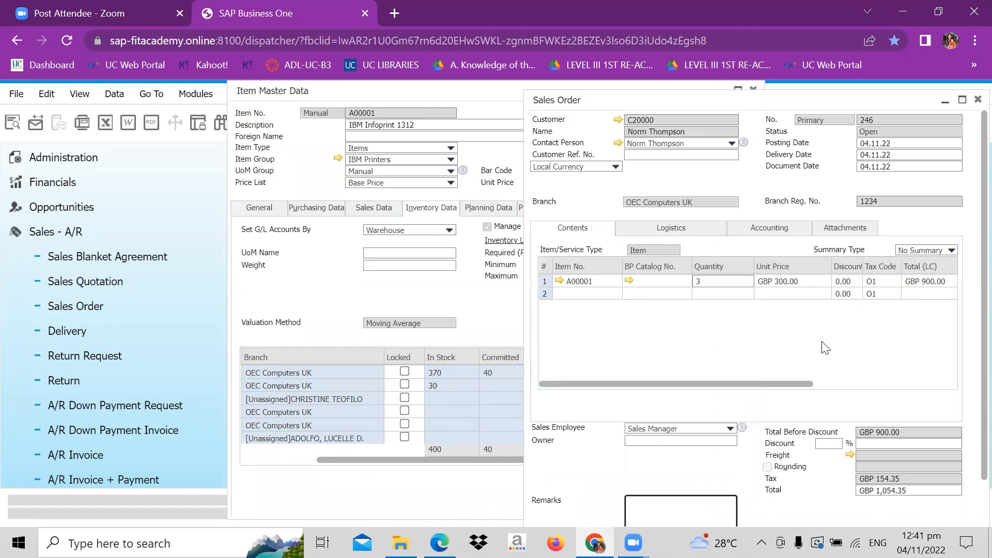
pyautogui.click(476, 91)
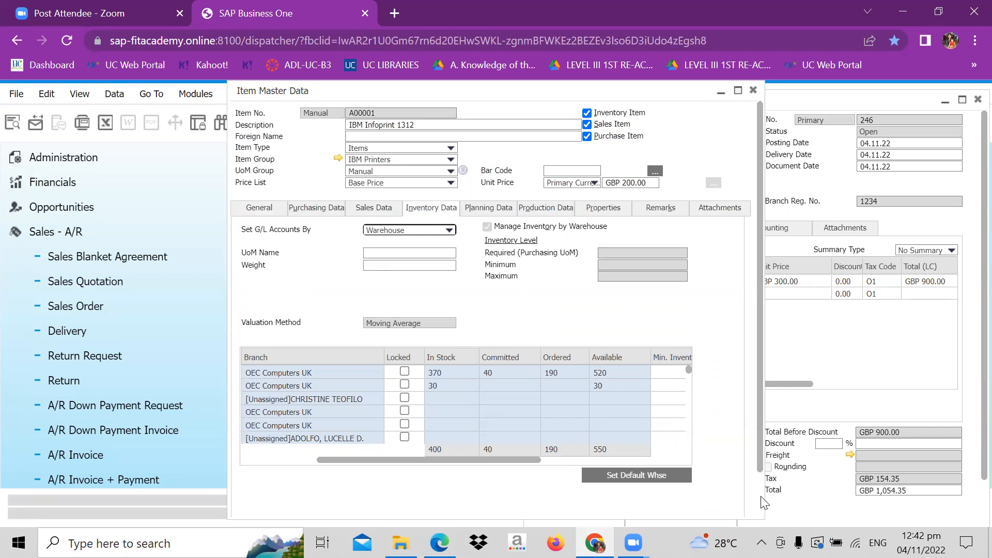
pyautogui.scroll(-2, 762, 500)
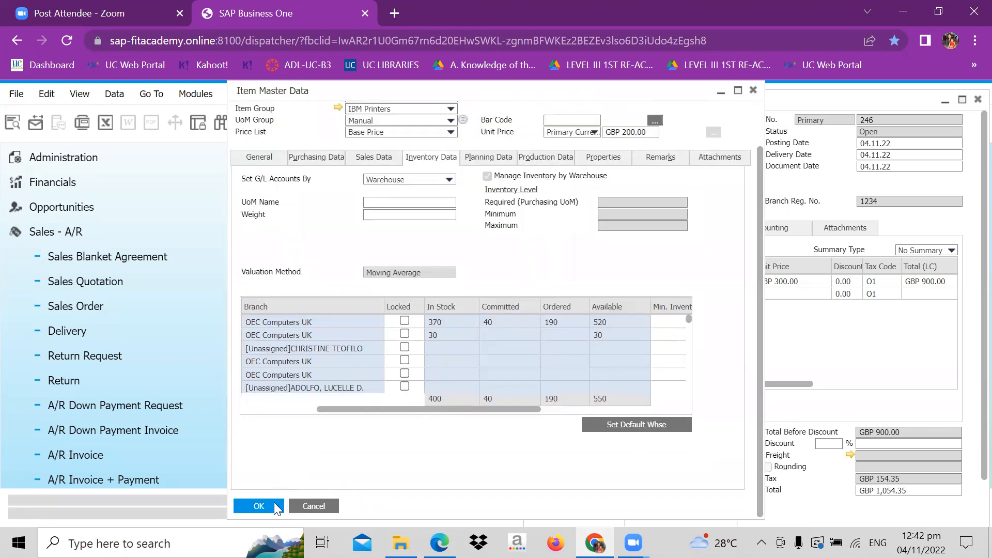
pyautogui.click(272, 508)
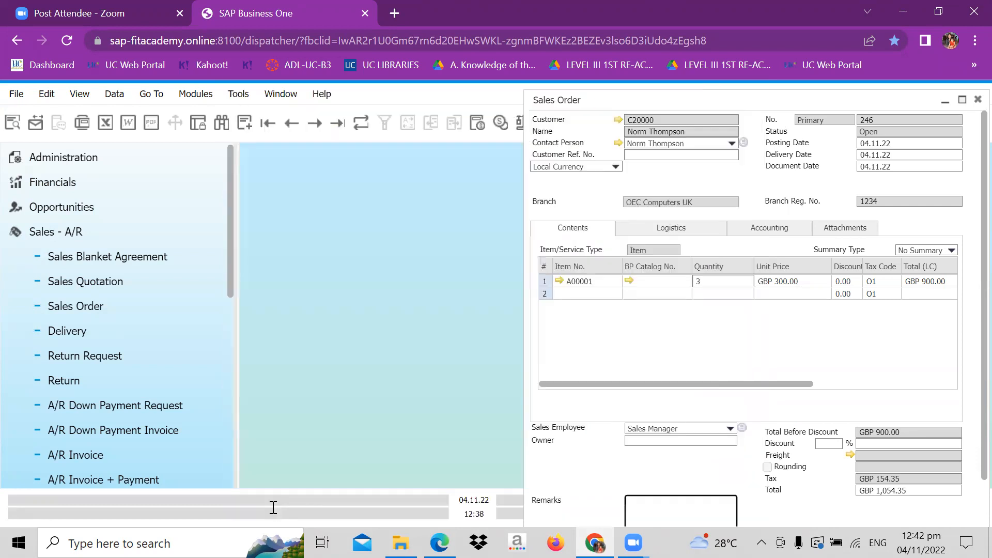
# - Copy the displayed sales order to a delivery document
pyautogui.moveTo(600, 96); pyautogui.dragTo(414, 87)
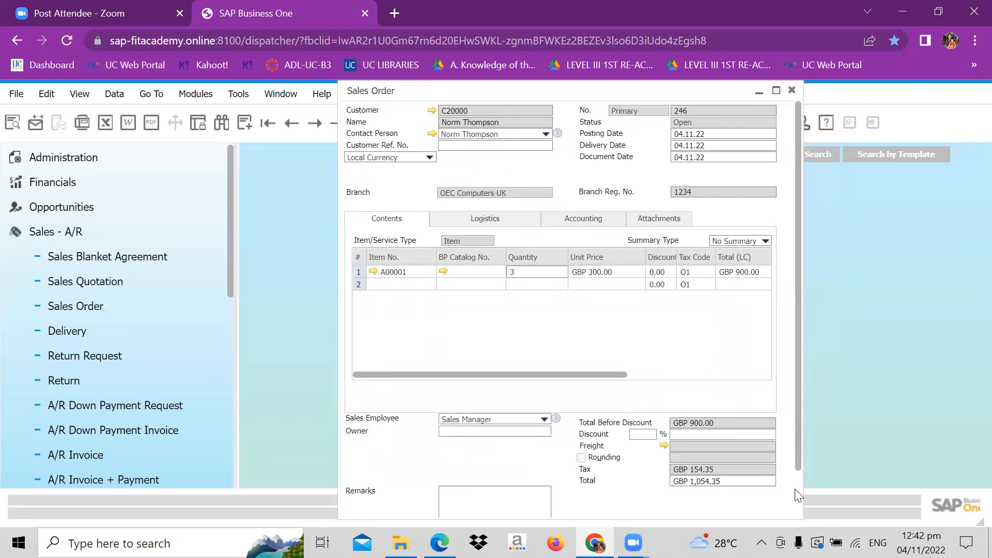
pyautogui.scroll(-2, 801, 498)
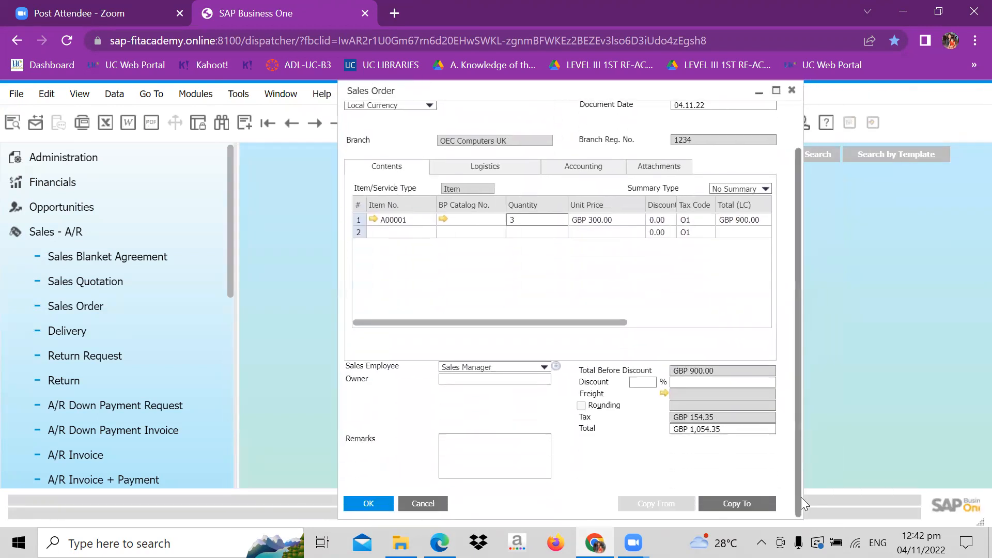
pyautogui.click(756, 502)
pyautogui.click(737, 467)
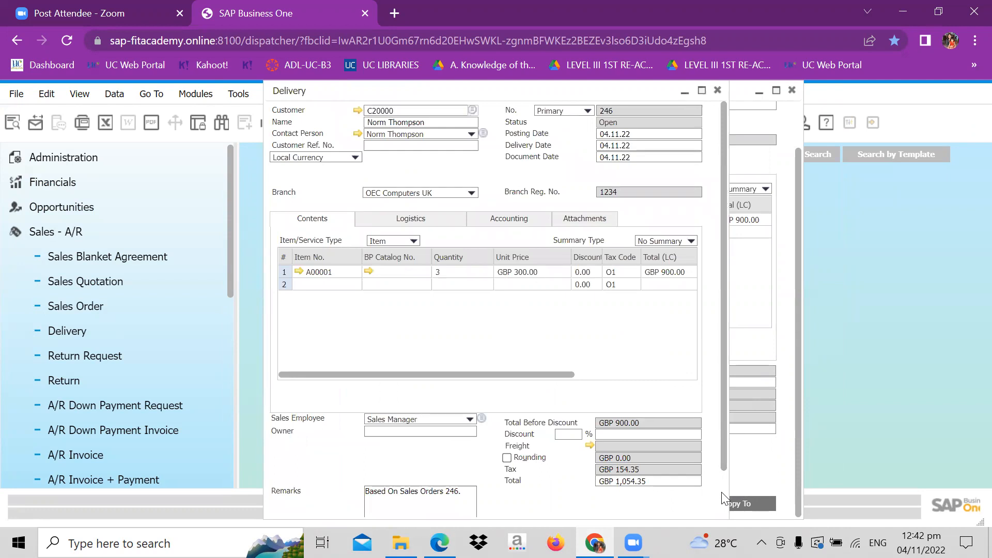
# - Add the delivery based on the sales order, accept that it becomes unchangeable, and close the Delivery window
pyautogui.scroll(-2, 723, 493)
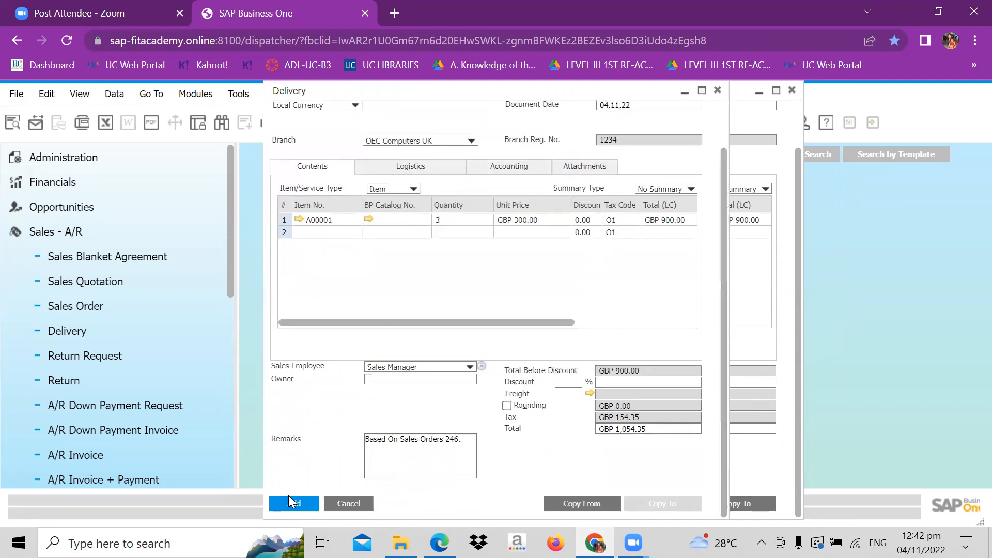
pyautogui.click(289, 505)
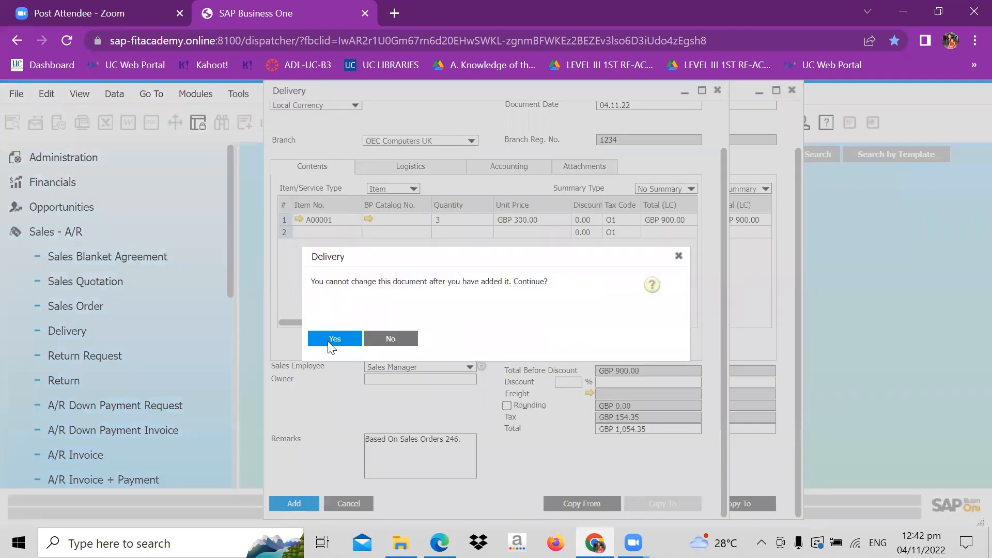
pyautogui.click(333, 341)
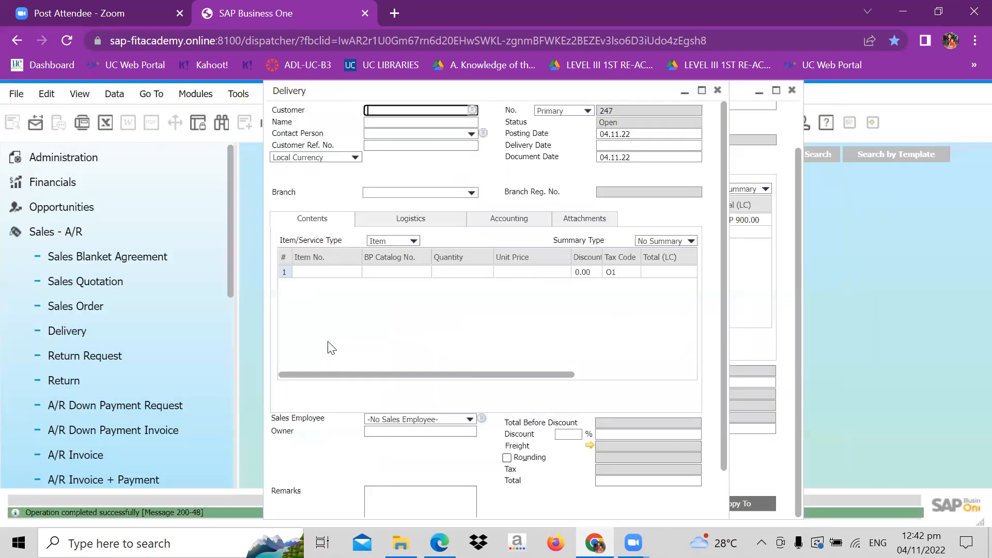
pyautogui.click(718, 92)
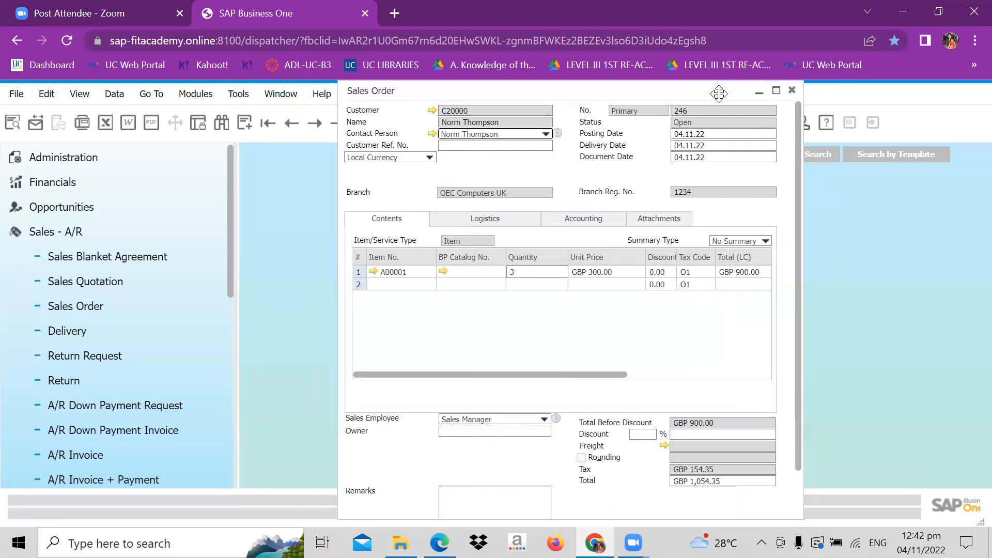
# - Close the Sales Order window, open the Delivery document beside the record navigation, and display the last delivery
pyautogui.click(792, 92)
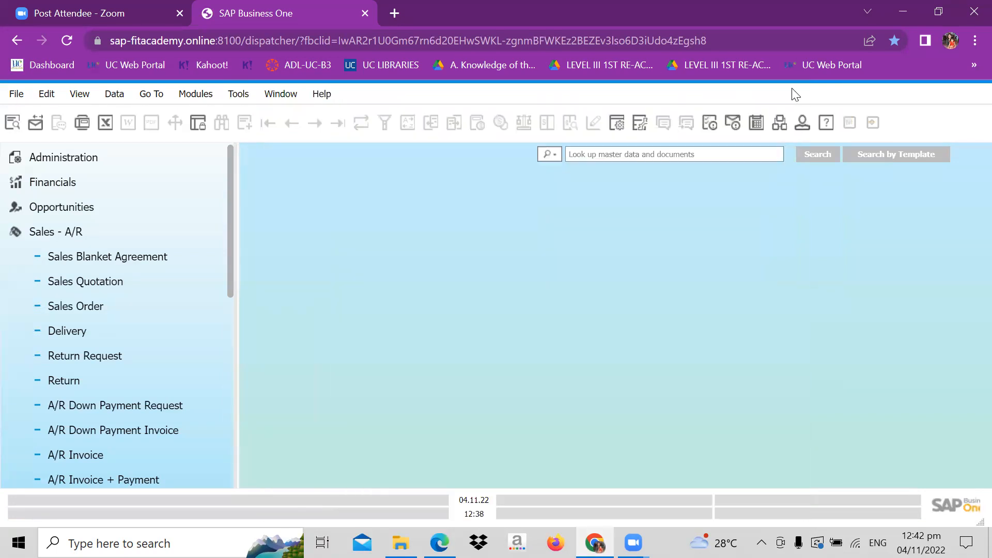
pyautogui.click(93, 342)
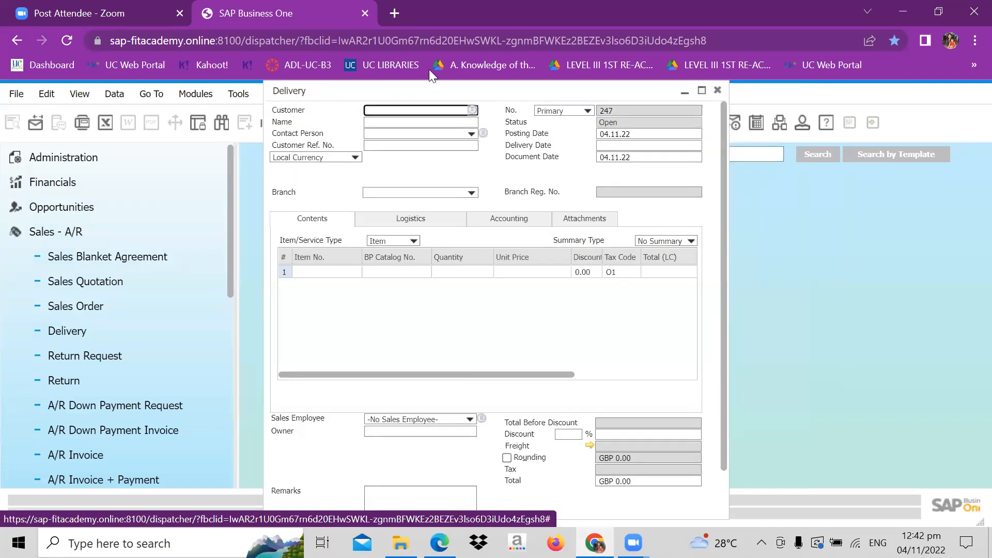
pyautogui.moveTo(425, 92); pyautogui.dragTo(668, 92)
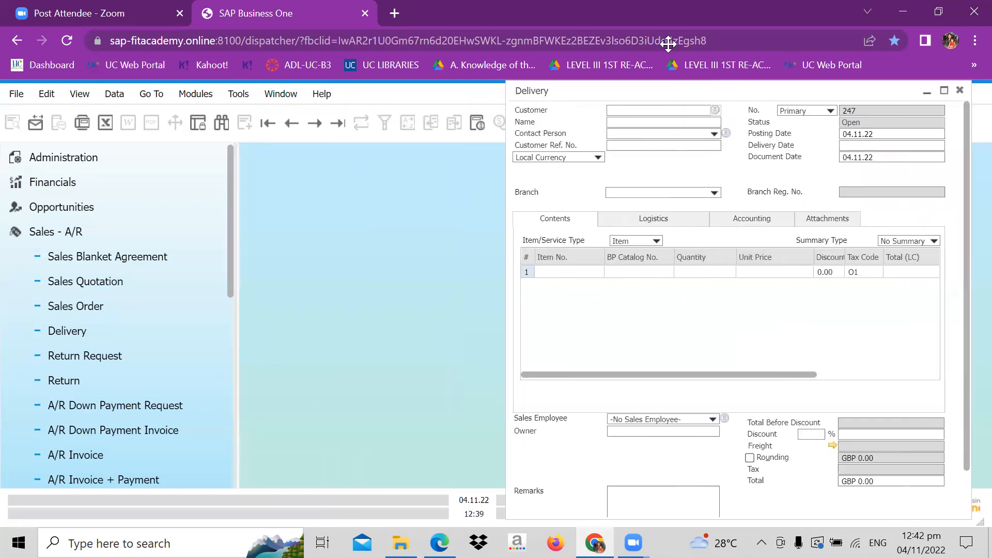
pyautogui.click(339, 126)
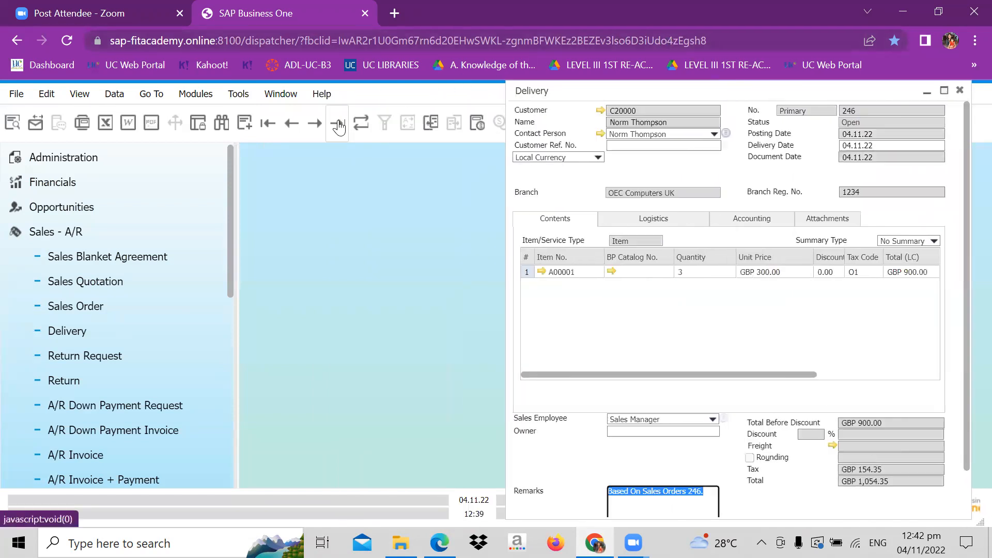
# - Examine the per-warehouse stock, committed, ordered and available quantities of the delivery's item A00001, then close its master data
pyautogui.click(539, 275)
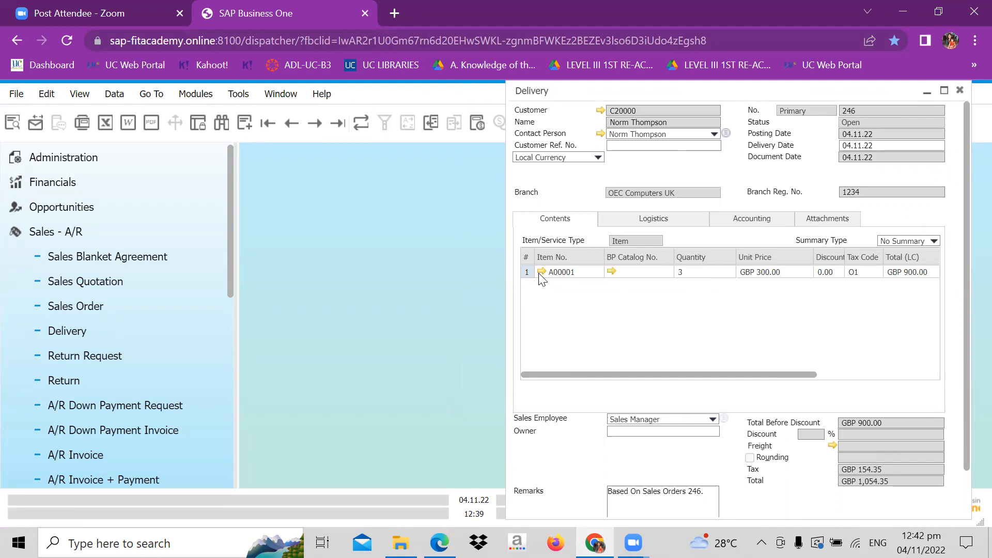
pyautogui.click(438, 209)
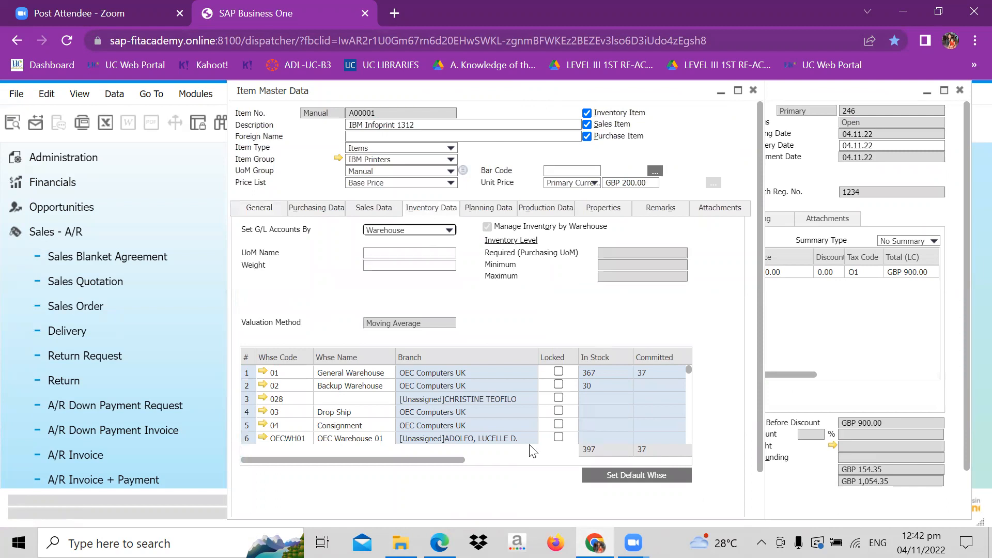
pyautogui.moveTo(463, 459); pyautogui.dragTo(544, 445)
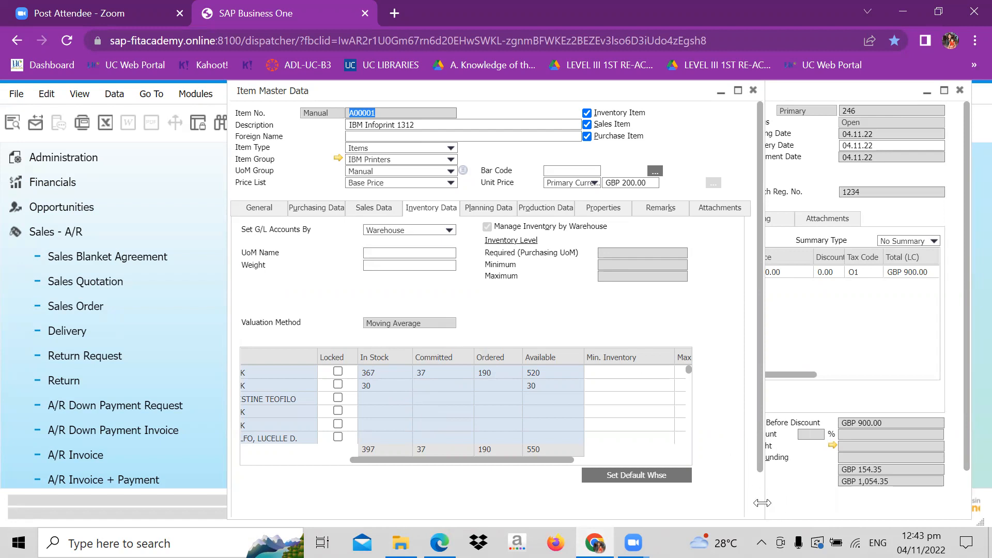
pyautogui.scroll(-2, 762, 503)
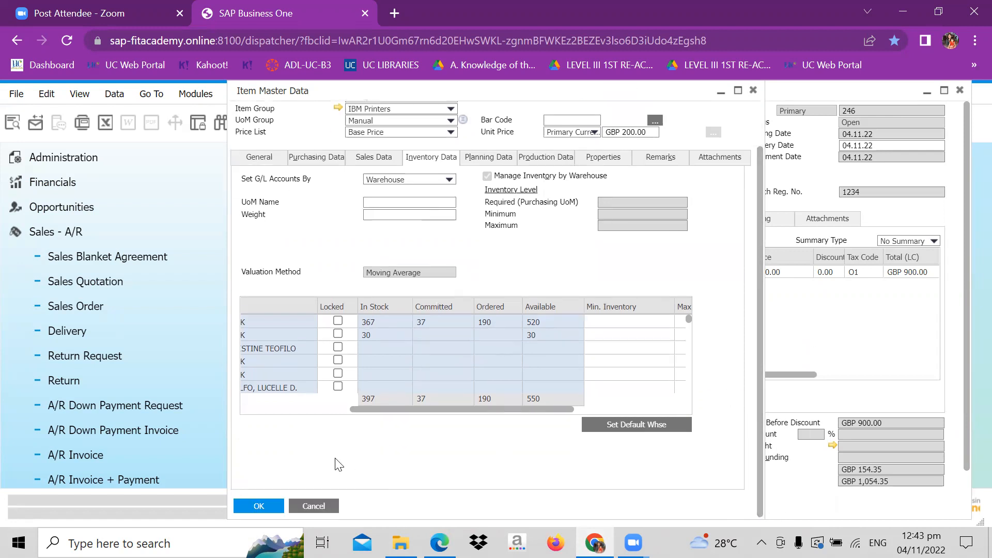
pyautogui.click(259, 506)
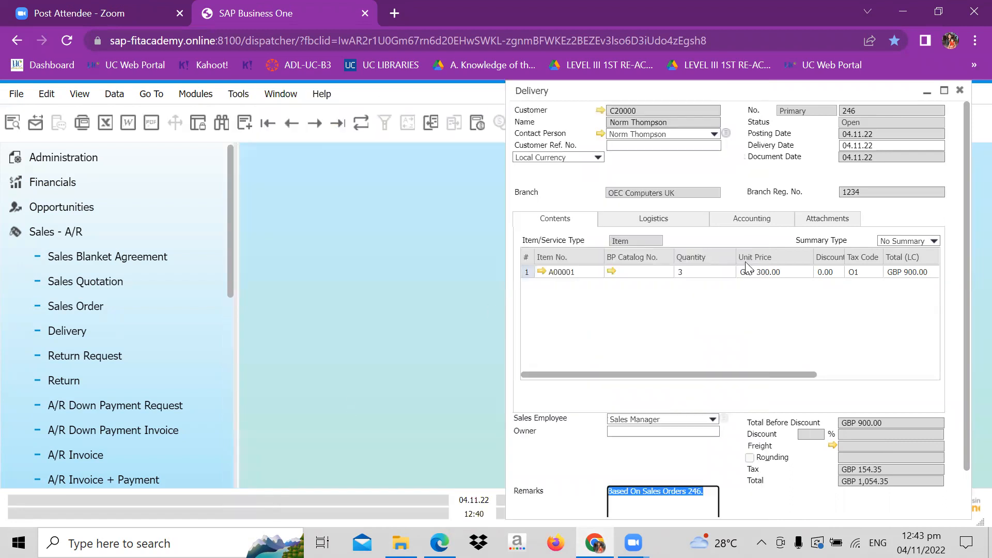
# - Examine the delivery's journal entry and the chart of accounts details for Raw Materials - Cost of Goods Sold, then close both
pyautogui.click(746, 222)
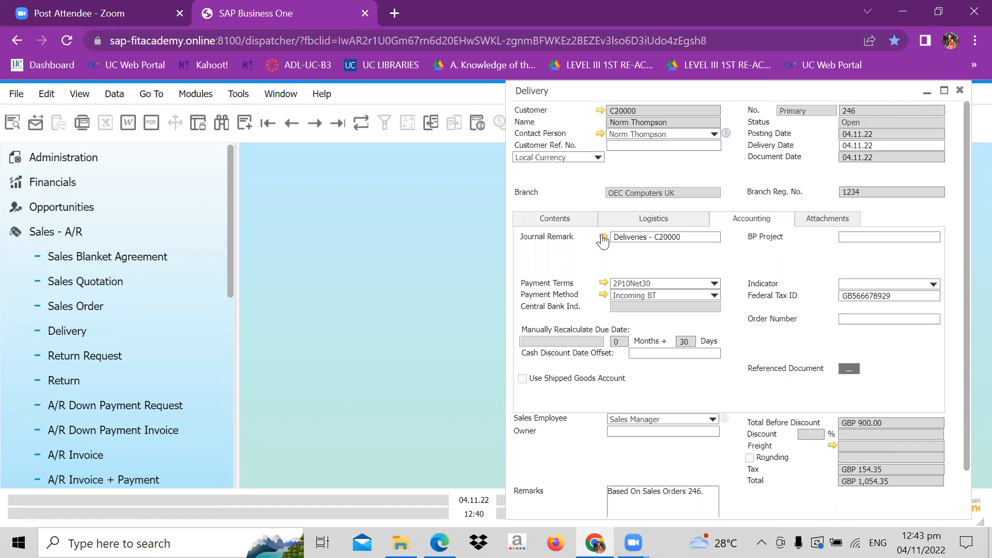
pyautogui.click(603, 238)
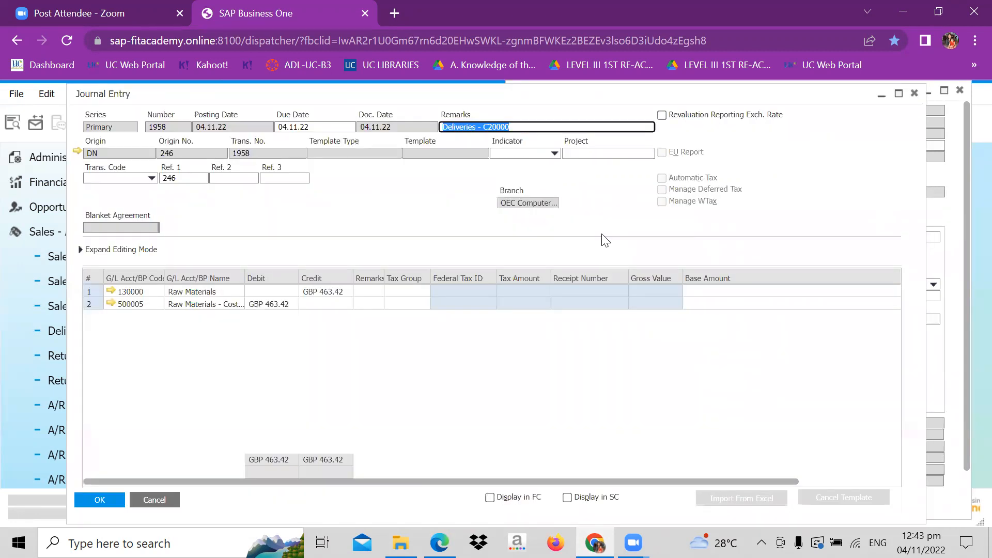
pyautogui.click(227, 307)
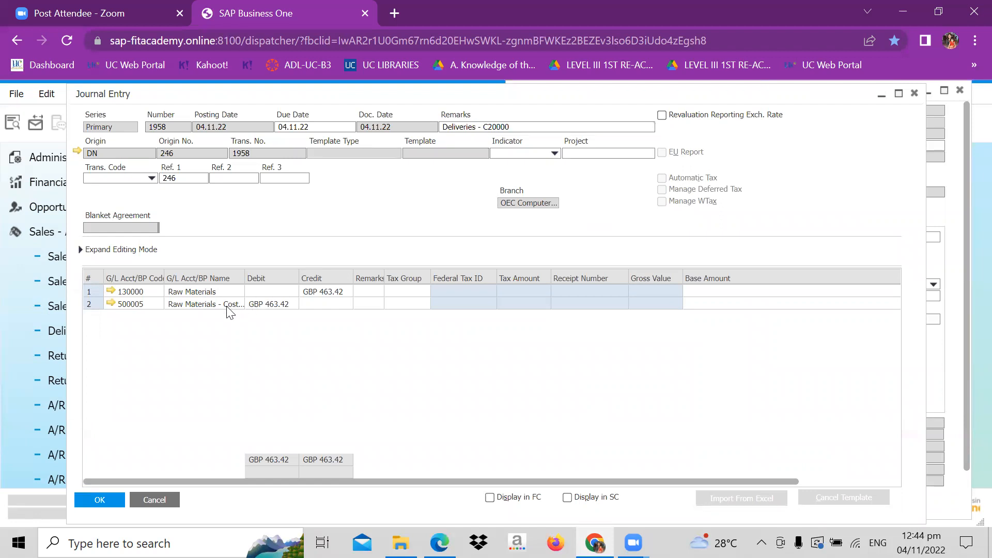
pyautogui.click(110, 303)
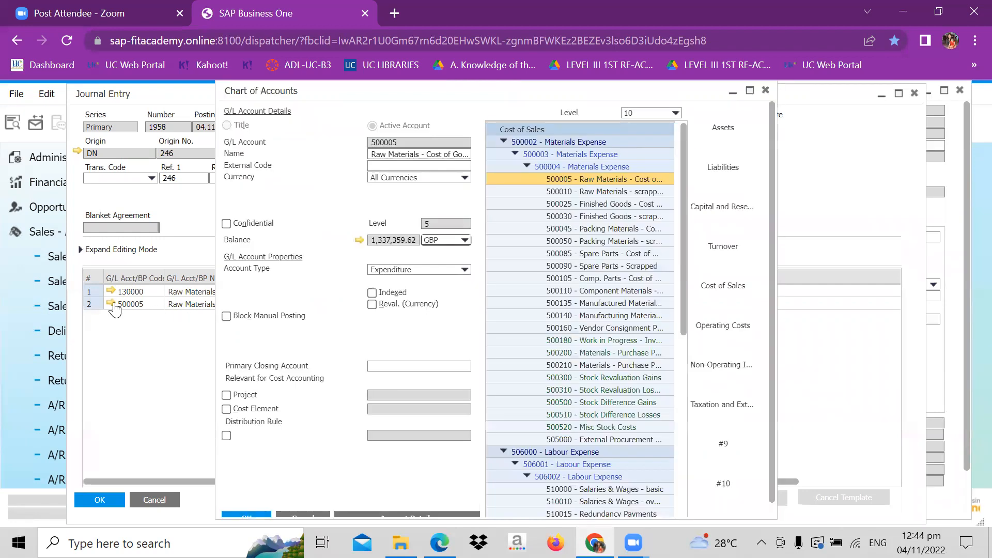
pyautogui.click(615, 176)
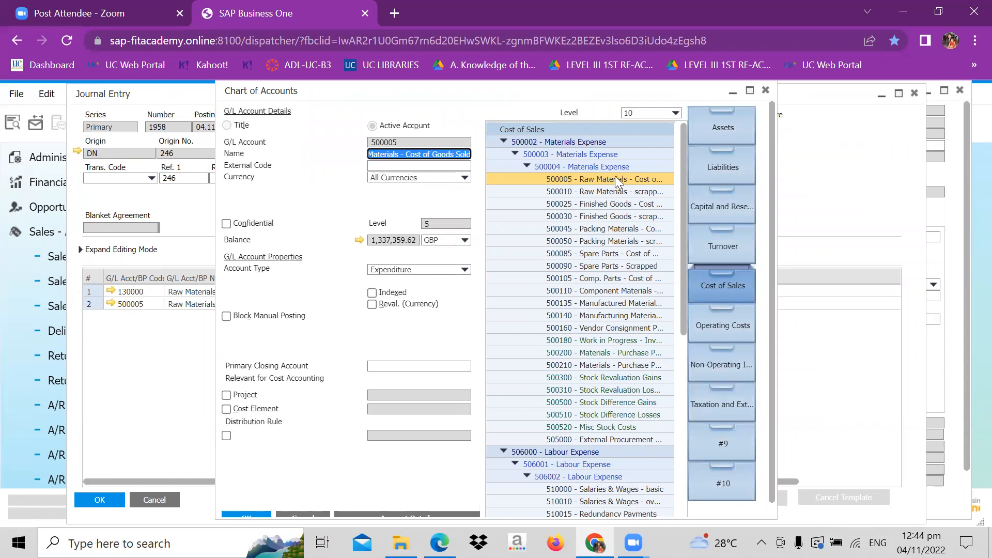
pyautogui.click(764, 95)
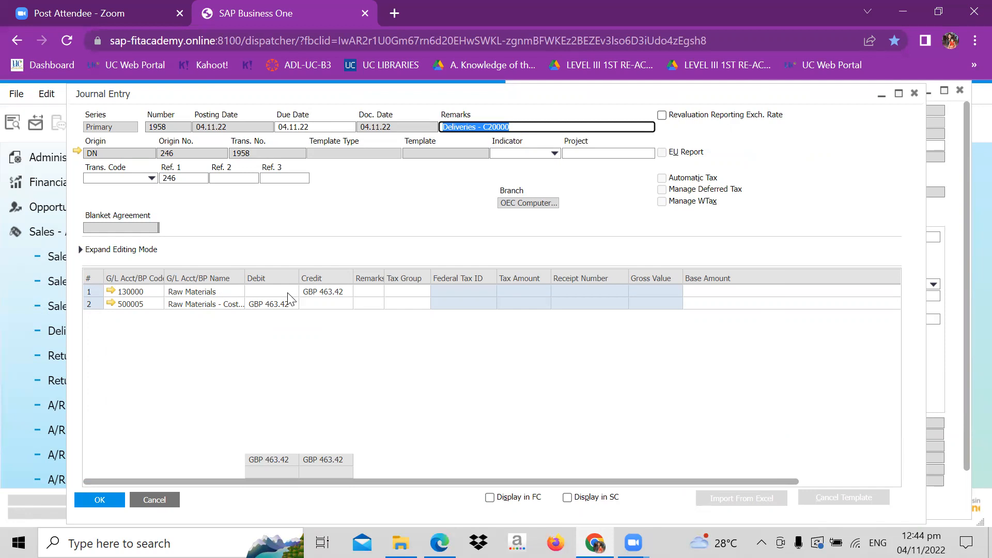
pyautogui.click(106, 508)
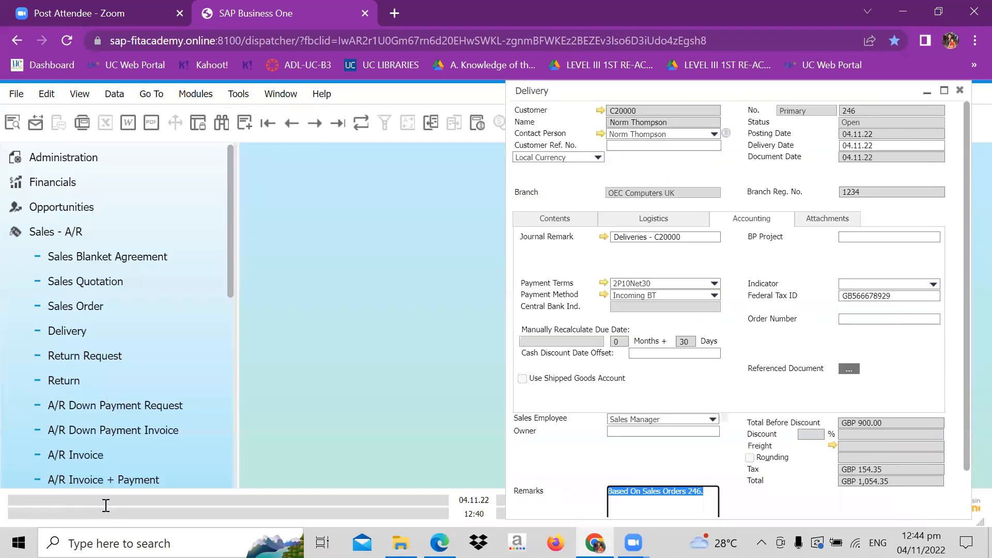
# - Copy the displayed delivery to an A/R Invoice, continuing despite the customer's exceeded credit limit
pyautogui.moveTo(587, 94); pyautogui.dragTo(418, 104)
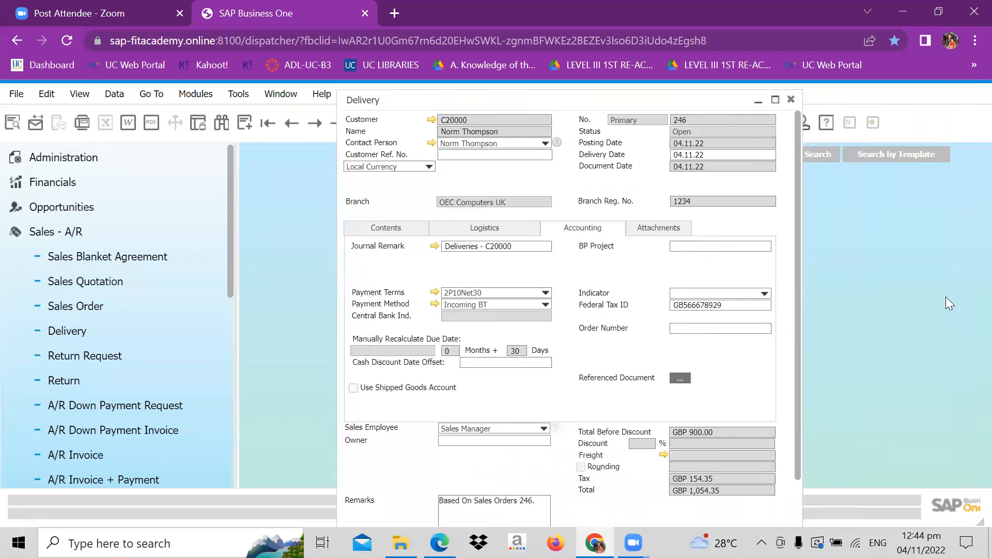
pyautogui.click(797, 493)
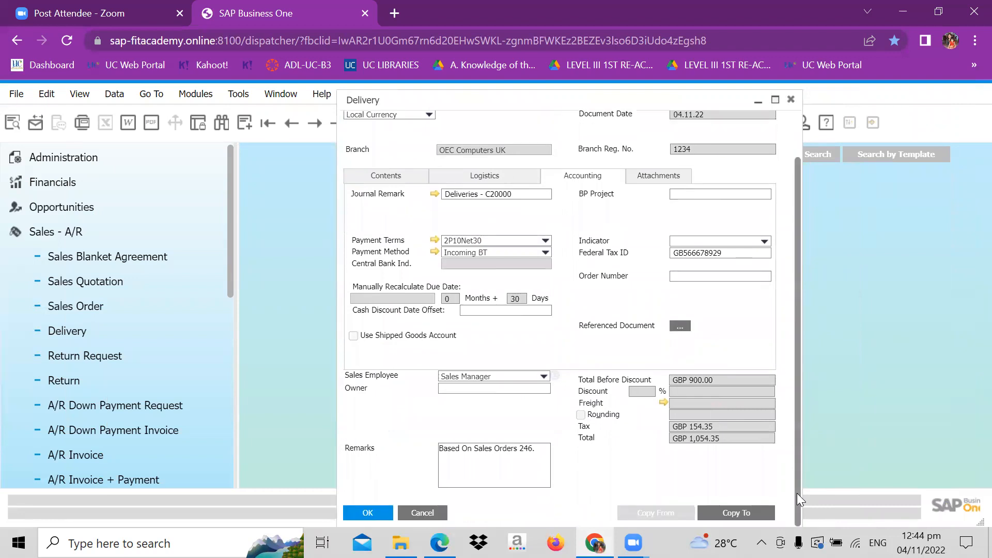
pyautogui.click(747, 507)
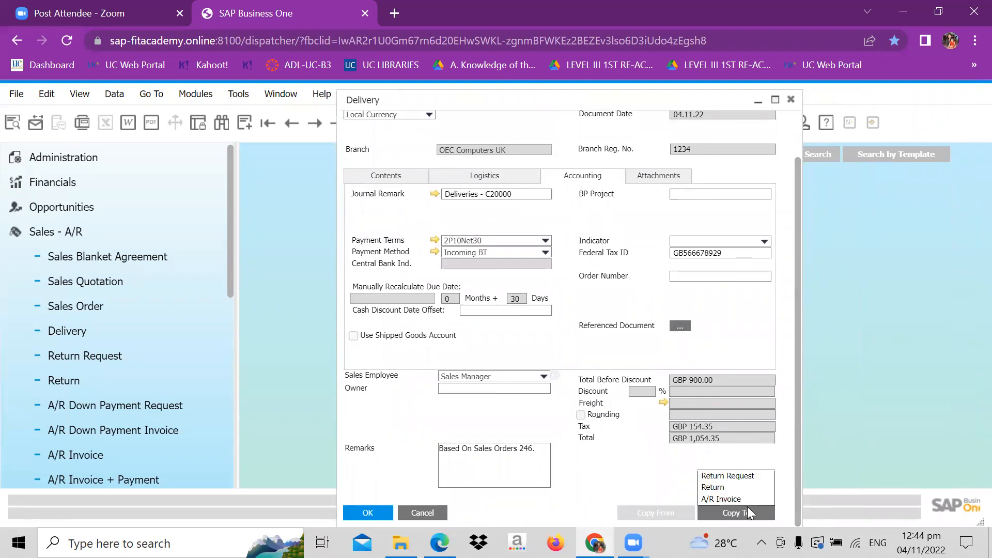
pyautogui.click(743, 498)
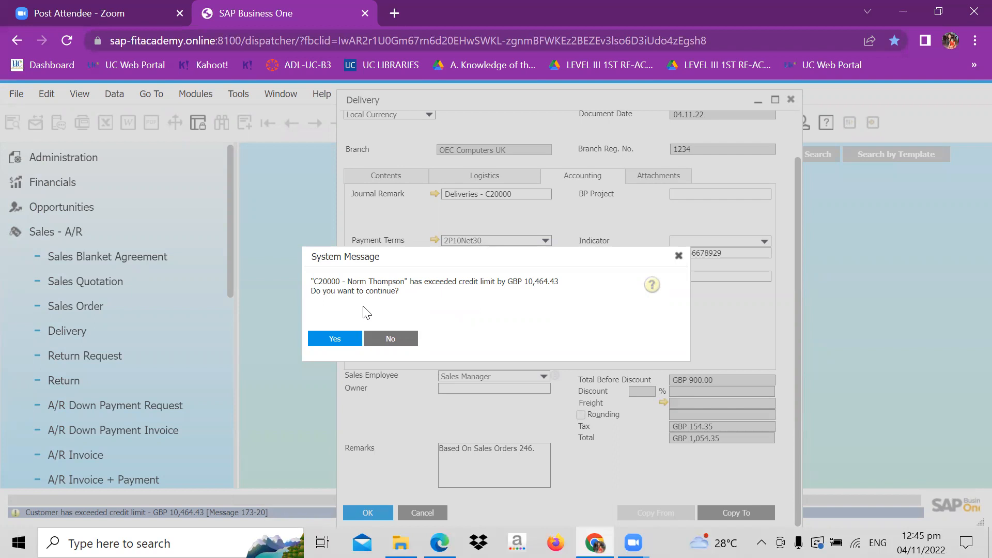
pyautogui.click(343, 344)
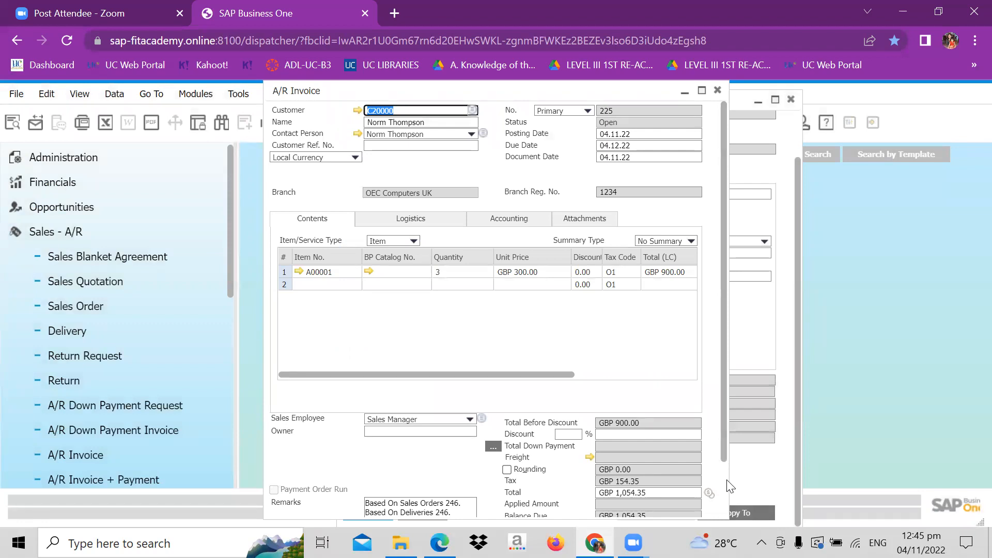
# - Review and add the A/R Invoice based on the delivery, accepting the exceeded credit limit and that the document becomes unchangeable
pyautogui.scroll(-3, 728, 486)
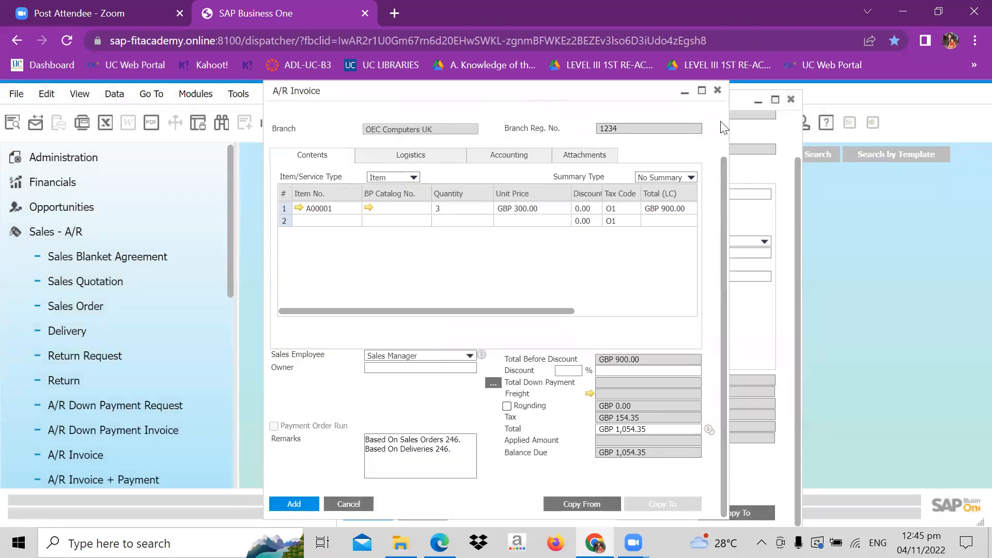
pyautogui.scroll(1, 724, 128)
pyautogui.scroll(2, 722, 126)
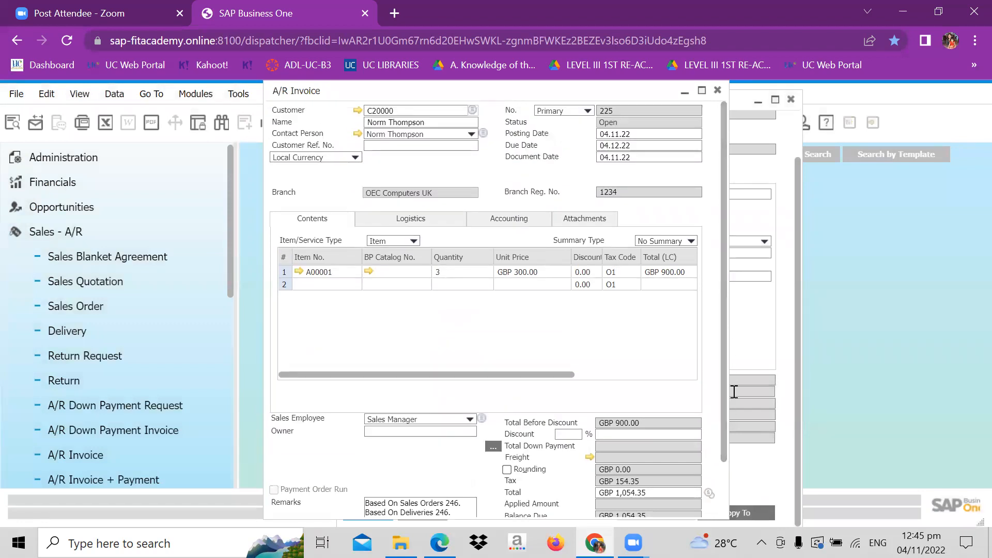
pyautogui.scroll(-3, 727, 489)
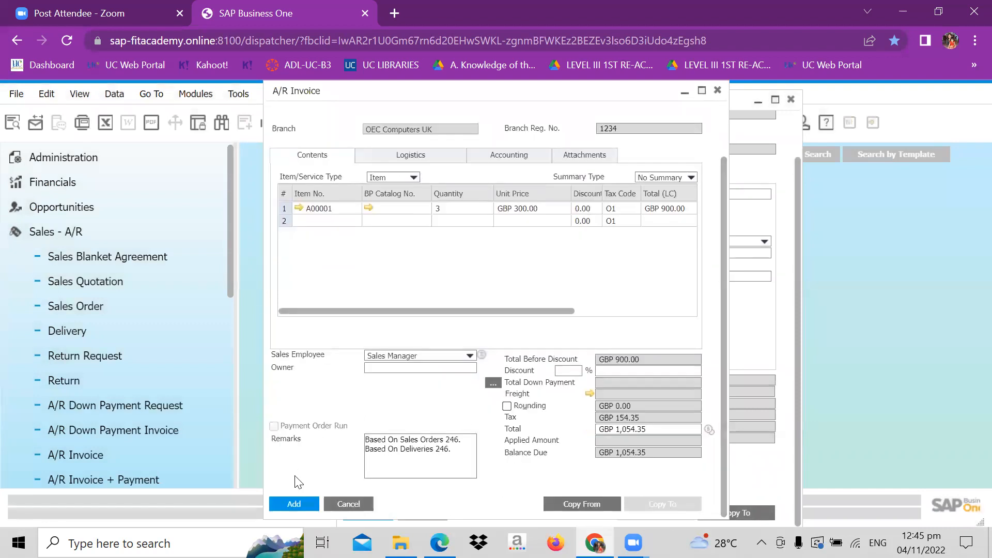
pyautogui.click(294, 504)
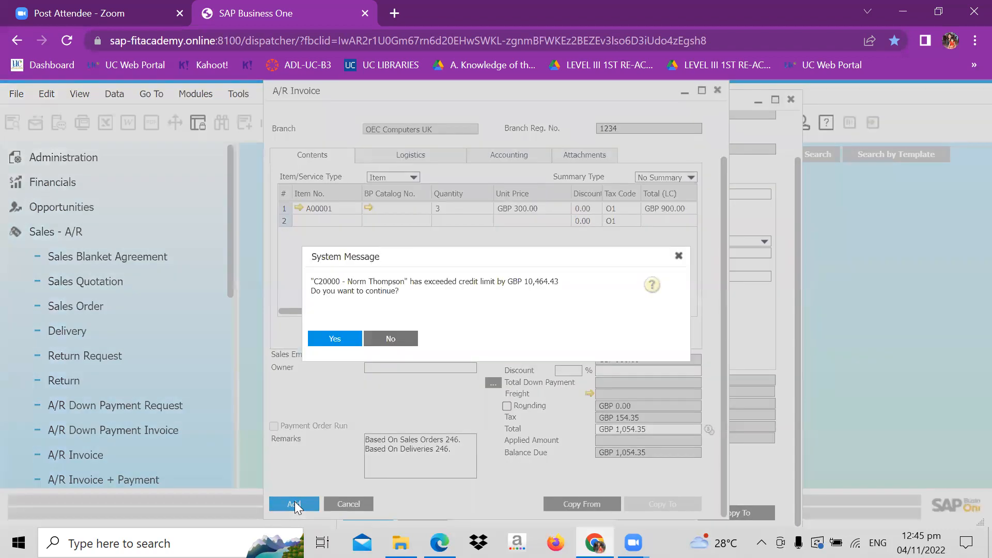
pyautogui.click(335, 338)
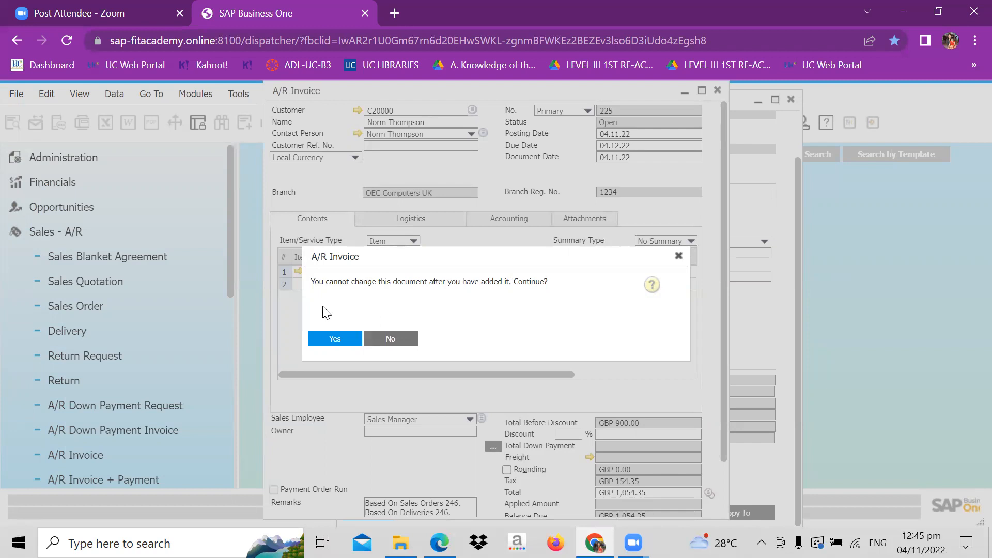
pyautogui.click(334, 339)
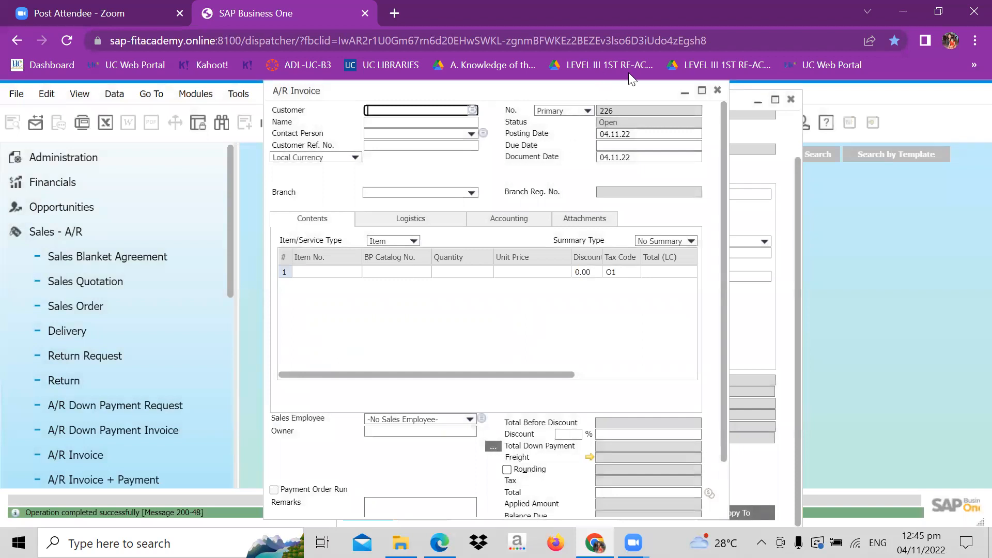
# - Move the A/R Invoice window aside, close the Delivery window, and display the last A/R invoice
pyautogui.click(800, 141)
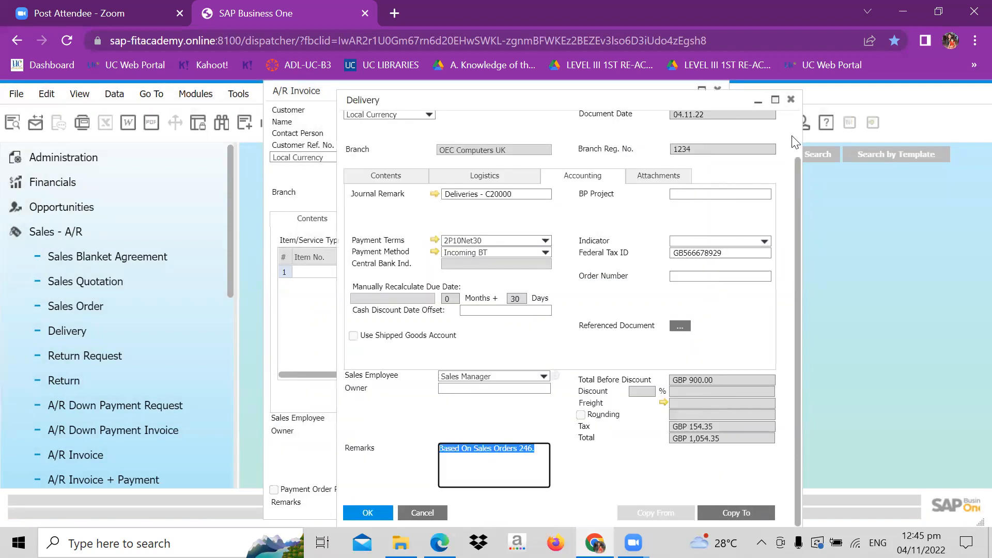
pyautogui.click(325, 96)
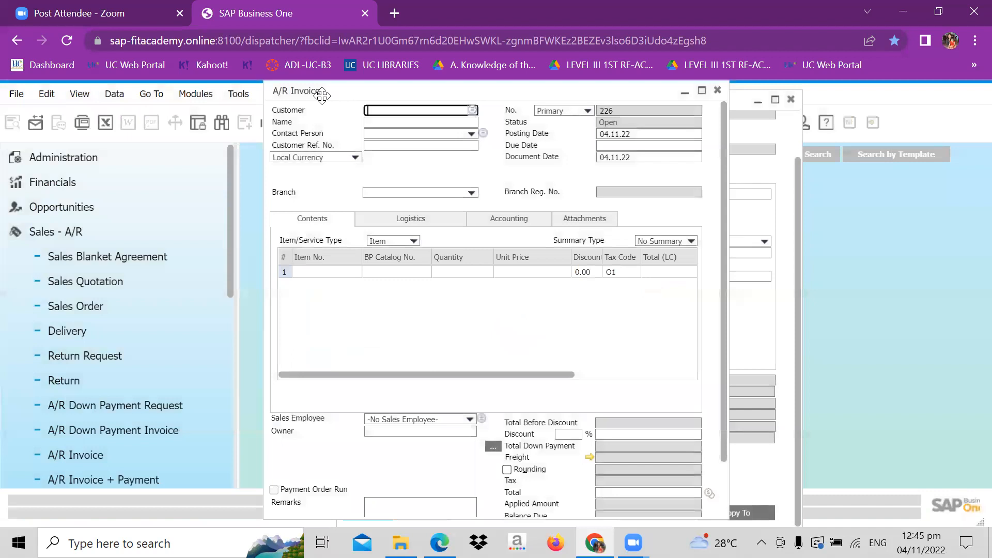
pyautogui.moveTo(353, 94); pyautogui.dragTo(492, 103)
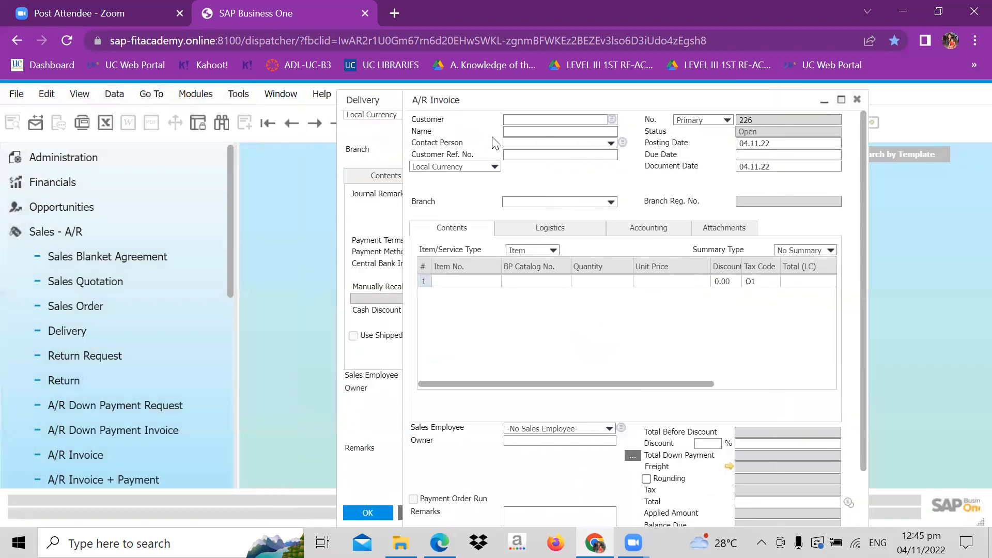
pyautogui.click(365, 133)
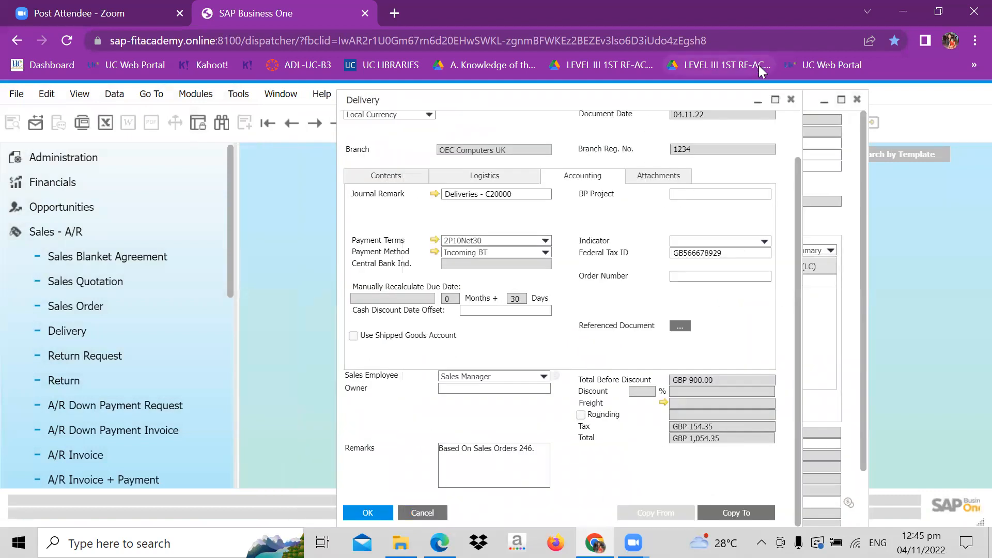
pyautogui.click(791, 99)
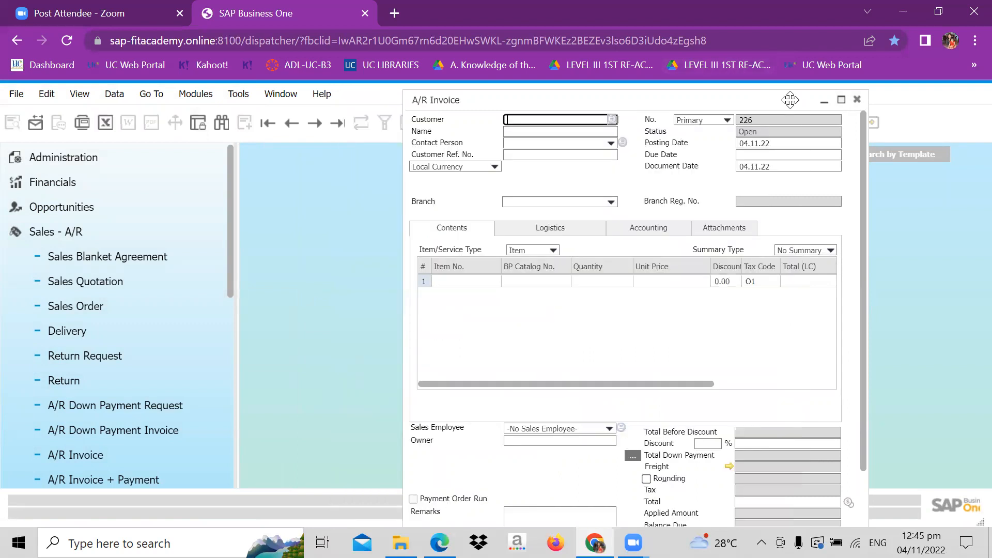
pyautogui.click(340, 124)
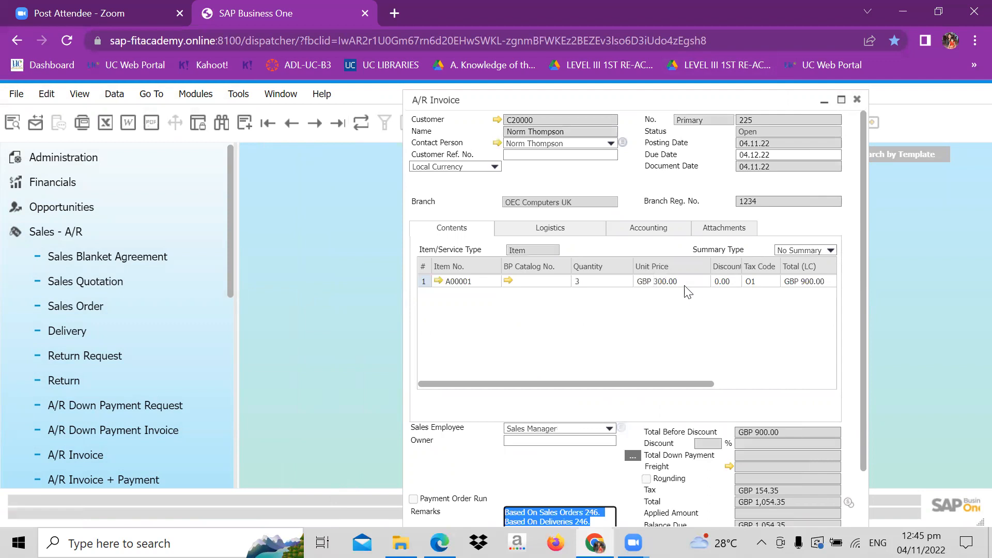
# - Check the warehouse inventory data of item A00001 from the A/R Invoice, then close the item master data
pyautogui.click(439, 281)
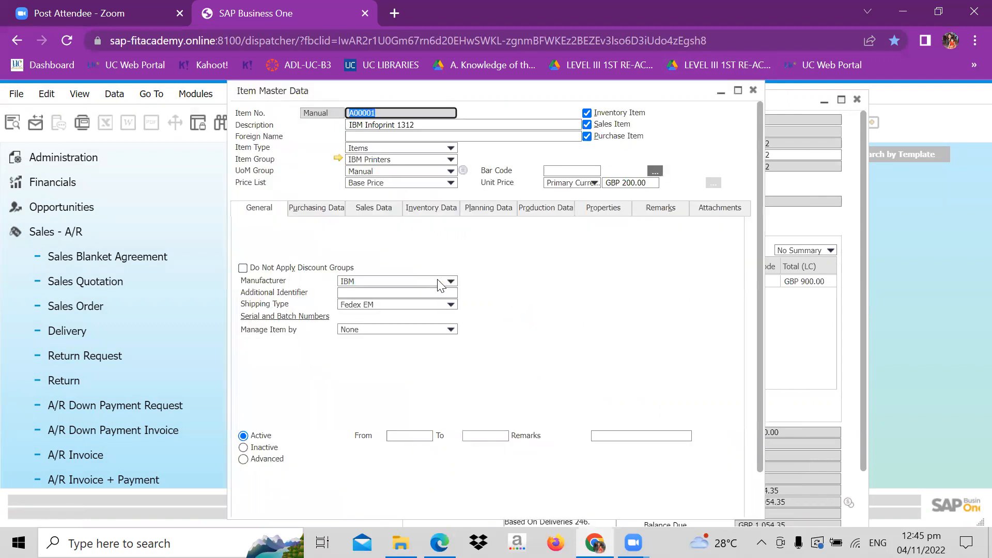
pyautogui.click(425, 211)
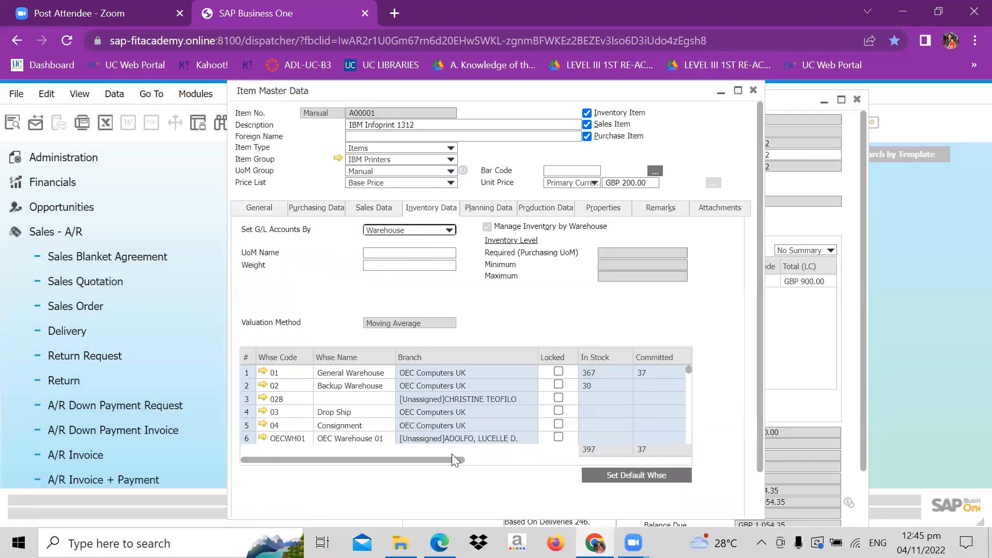
pyautogui.moveTo(451, 459); pyautogui.dragTo(539, 488)
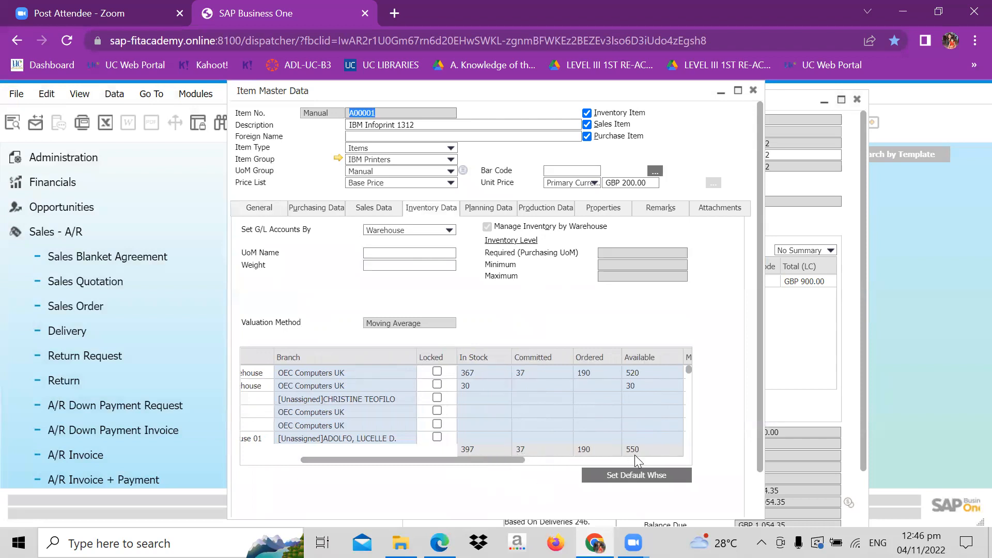
pyautogui.click(752, 91)
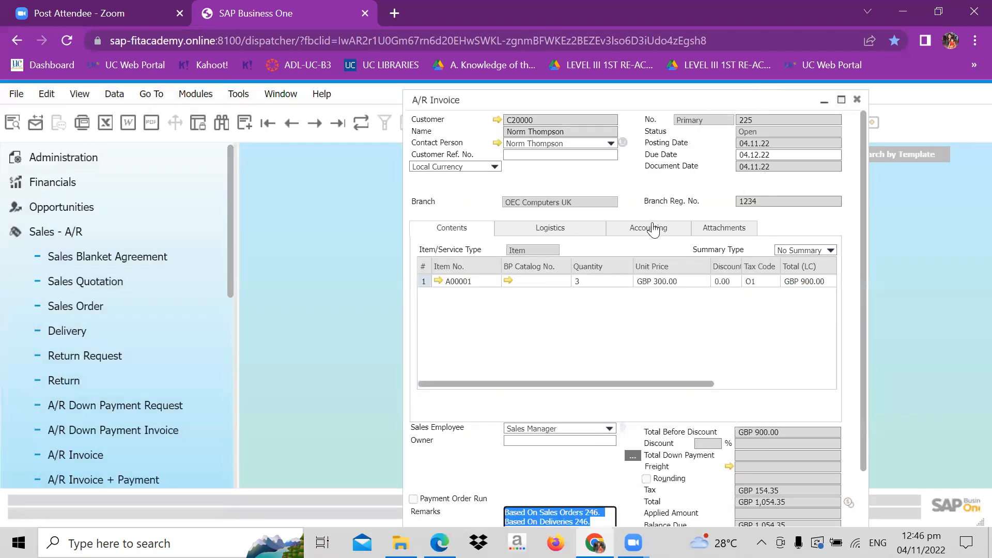
# - Examine the journal entry behind the A/R Invoice's accounting details, then close both the entry and the invoice
pyautogui.click(653, 233)
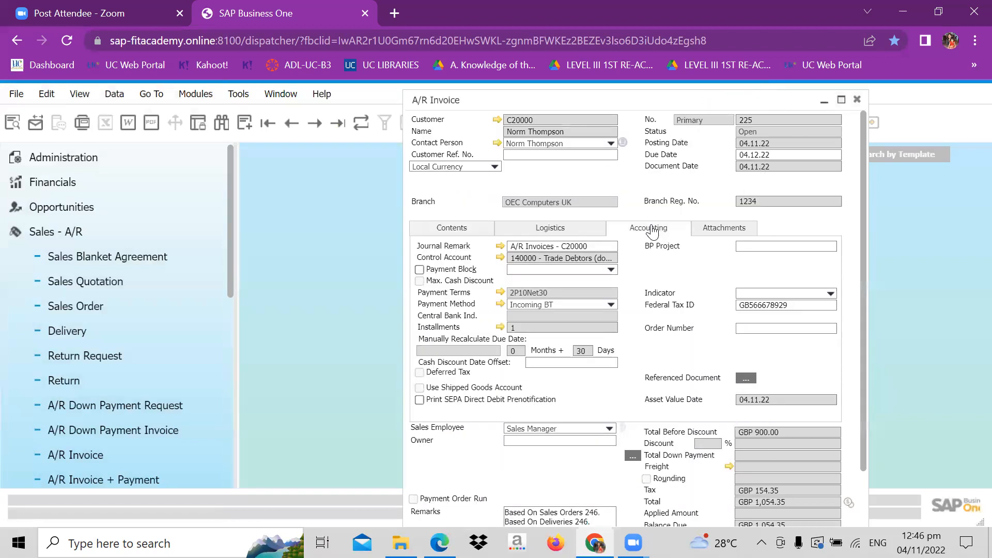
pyautogui.click(499, 247)
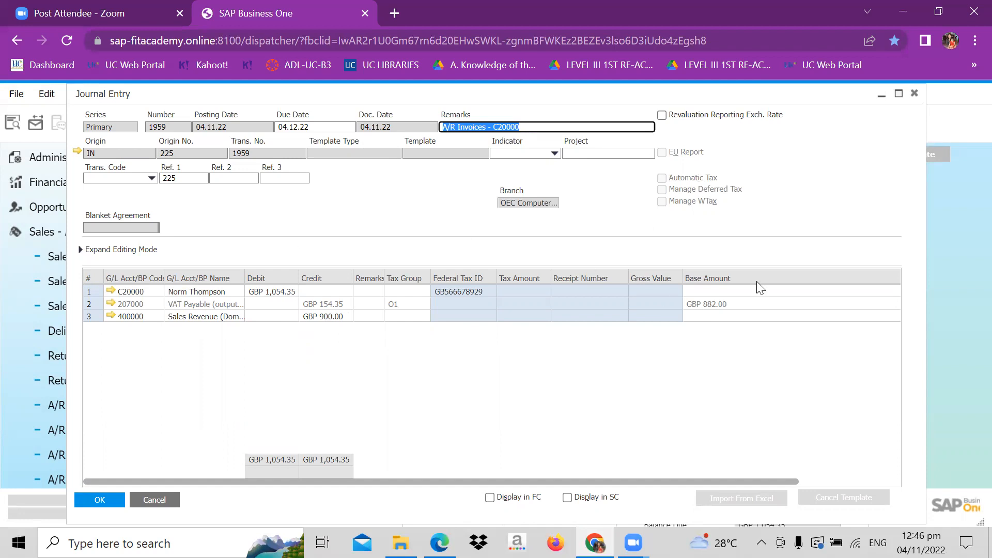
pyautogui.click(914, 100)
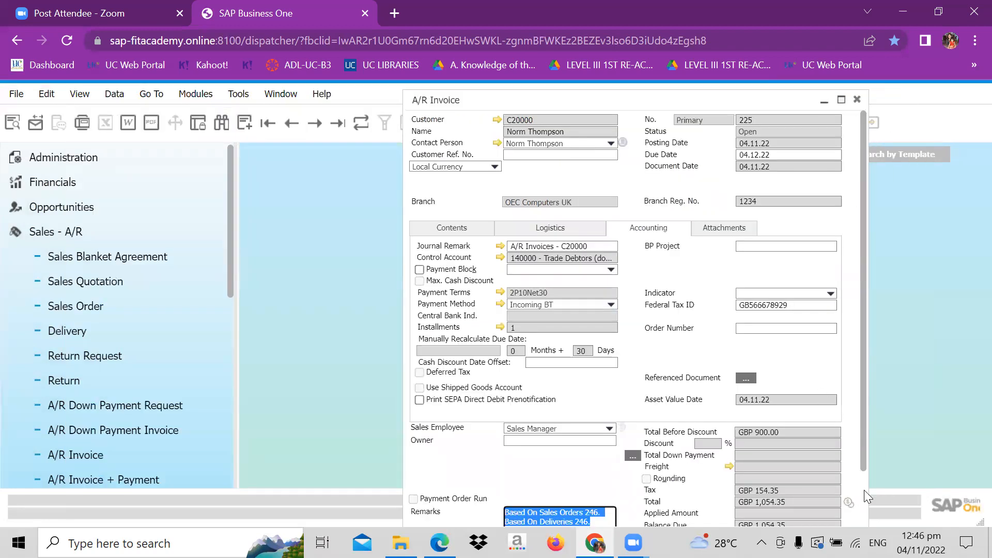
pyautogui.click(864, 490)
pyautogui.click(861, 122)
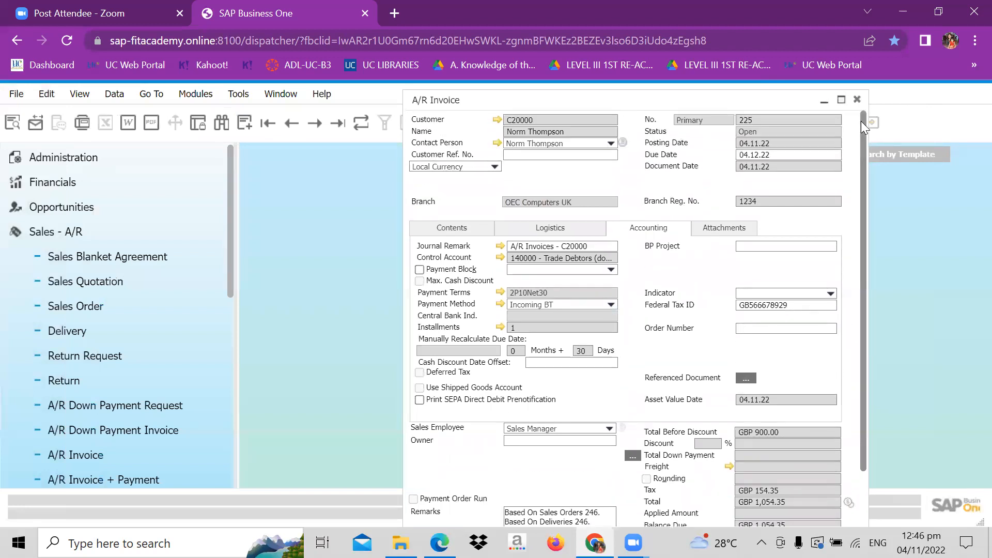
pyautogui.click(857, 99)
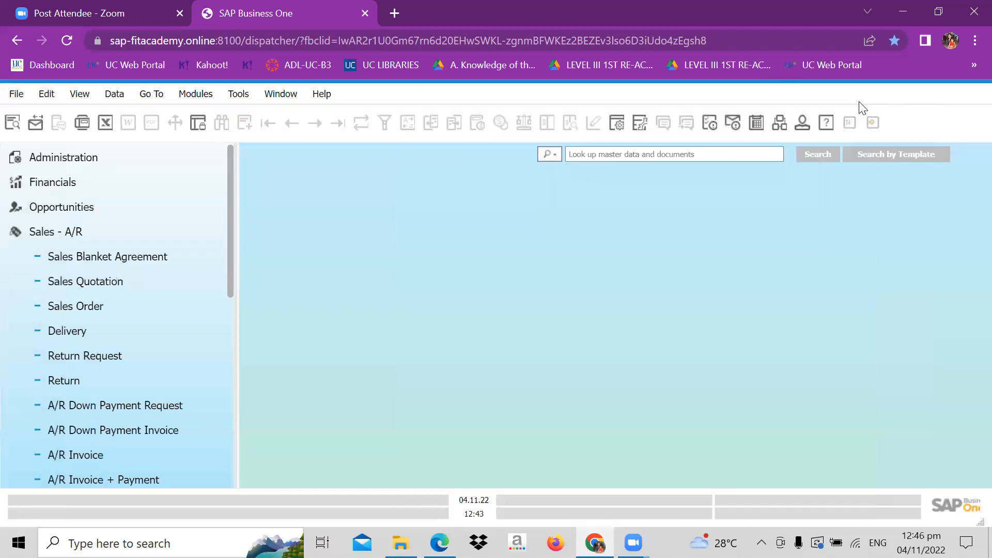
# - Open the Sales Order window, move it aside and display the last sales order
pyautogui.click(61, 310)
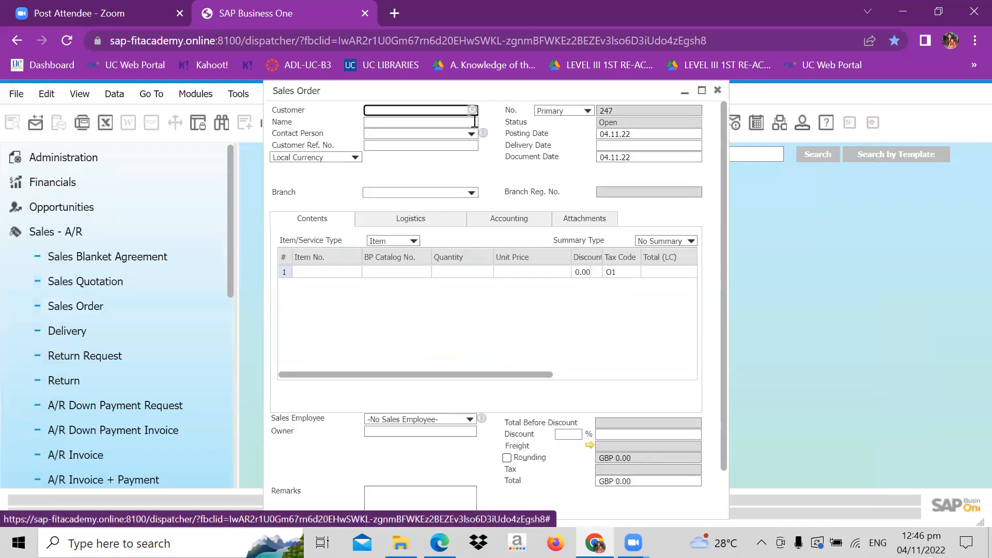
pyautogui.moveTo(429, 93); pyautogui.dragTo(575, 93)
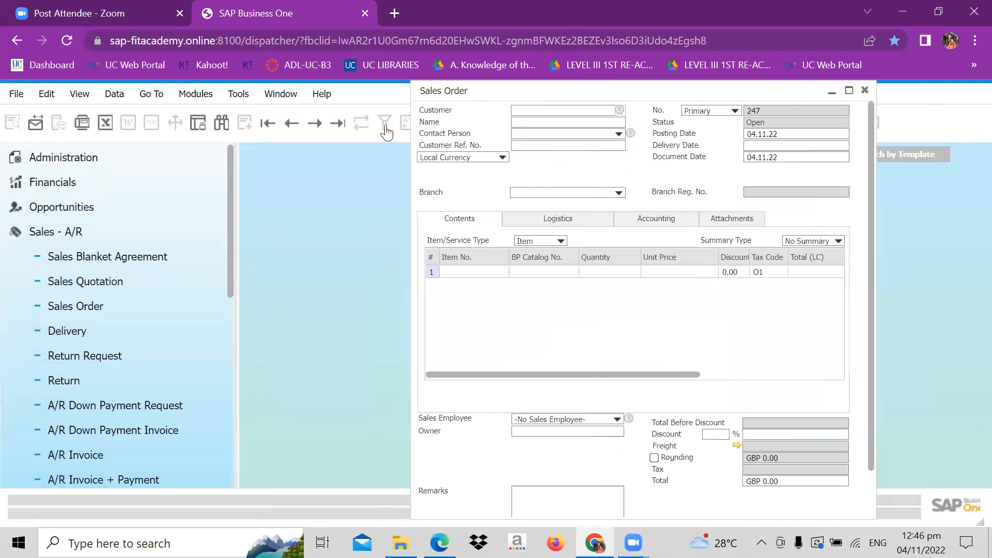
pyautogui.click(341, 129)
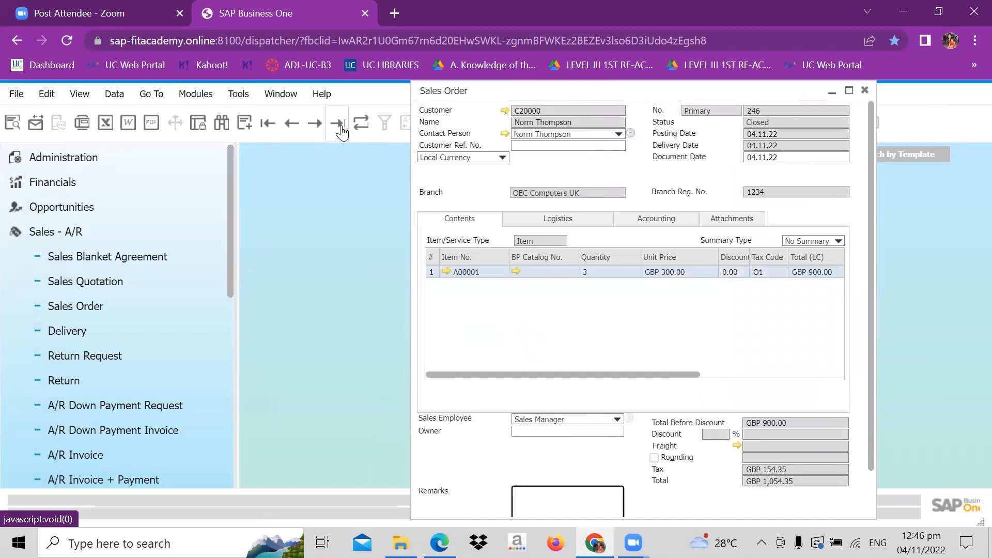
# - Examine the sales order's Relationship Map in a maximized window, then close the map and the sales order
pyautogui.rightClick(467, 179)
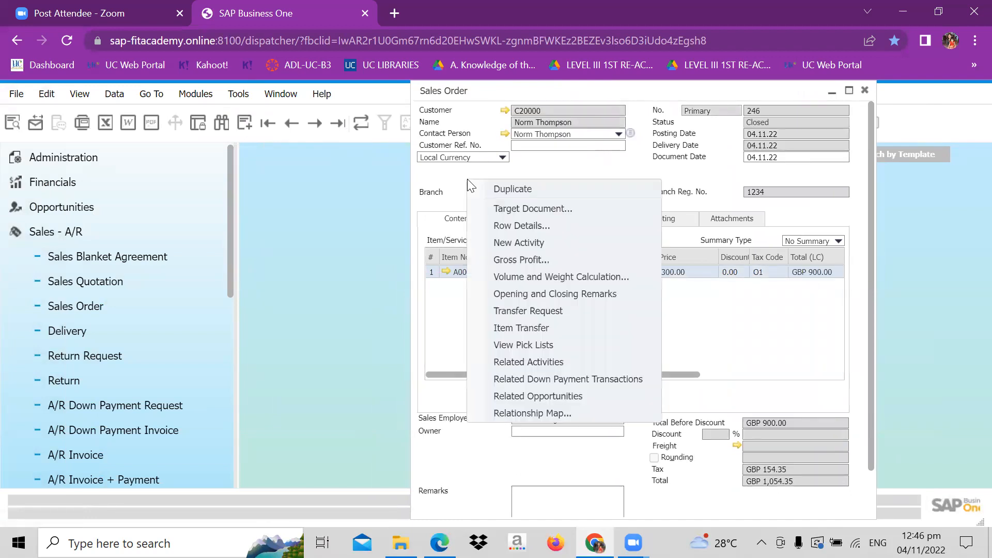
pyautogui.click(556, 414)
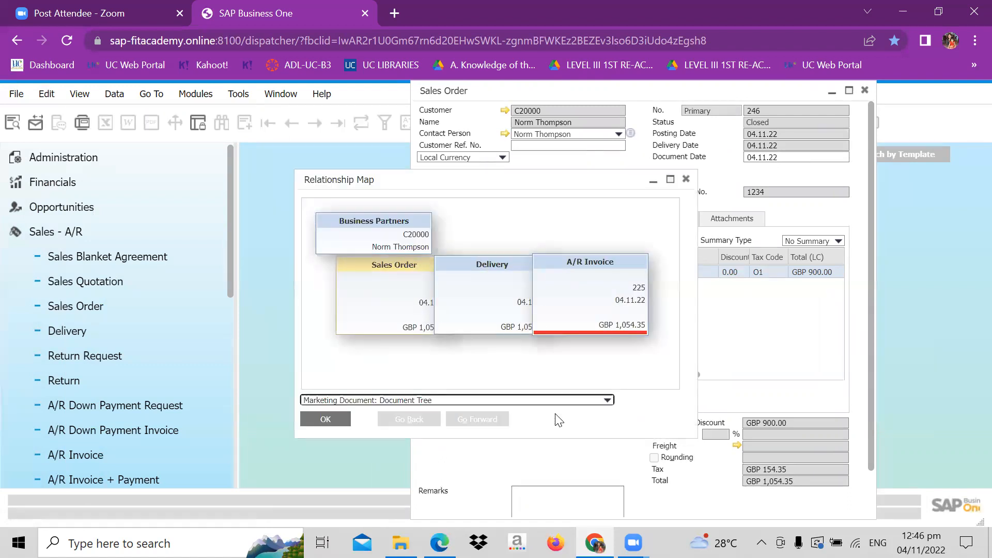
pyautogui.click(670, 179)
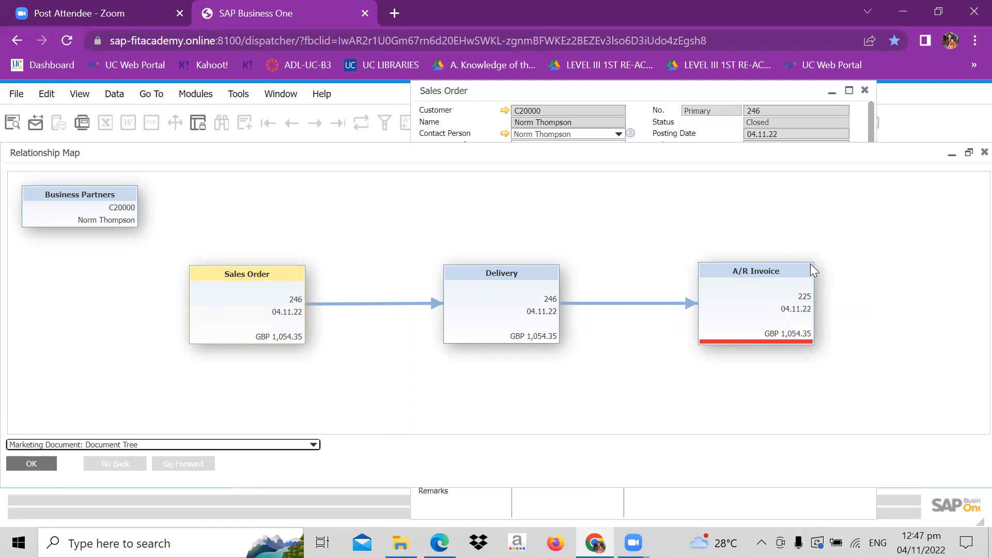
pyautogui.click(972, 154)
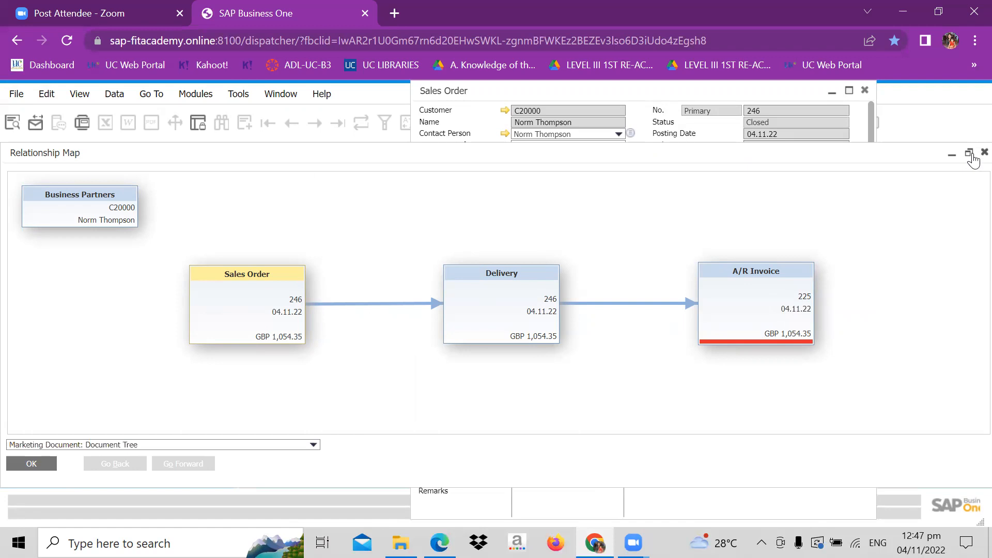
pyautogui.click(970, 154)
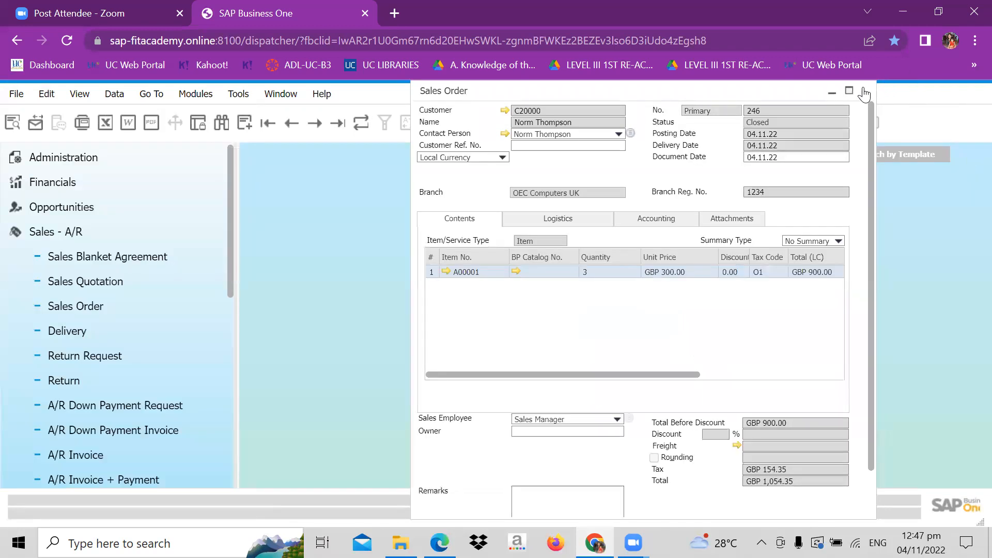
pyautogui.click(864, 90)
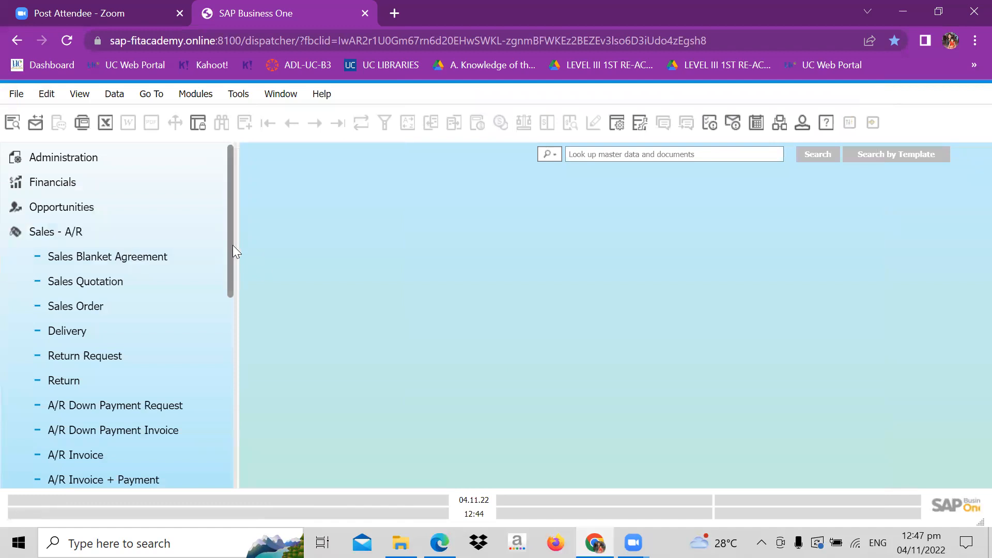
# - Start a new sales order for customer C30000, Microchips
pyautogui.moveTo(233, 246); pyautogui.dragTo(233, 282)
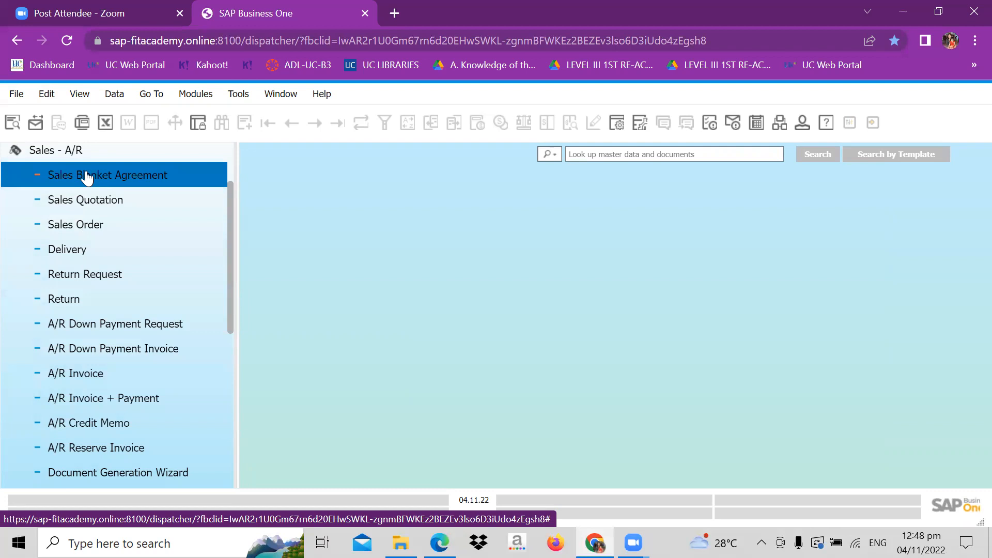
pyautogui.click(81, 226)
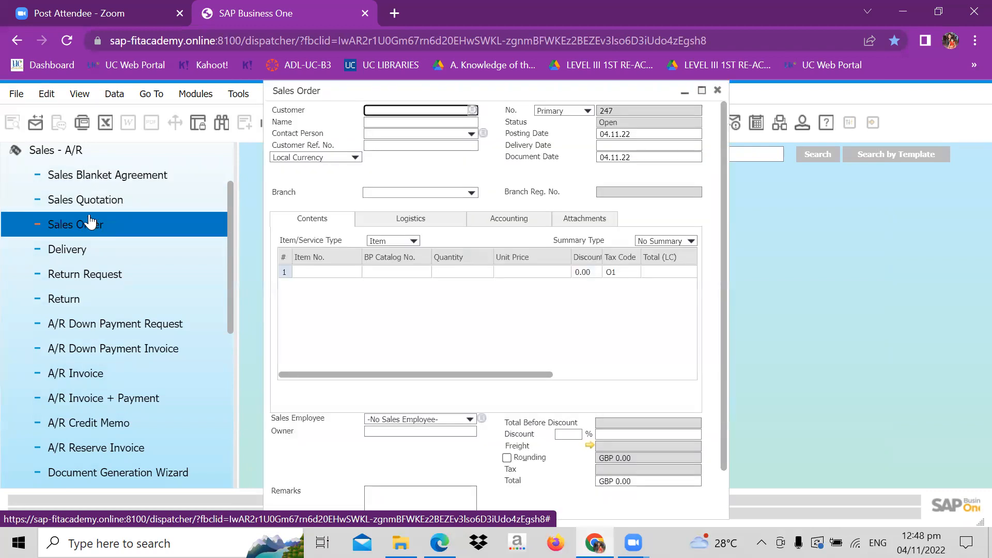
pyautogui.click(473, 111)
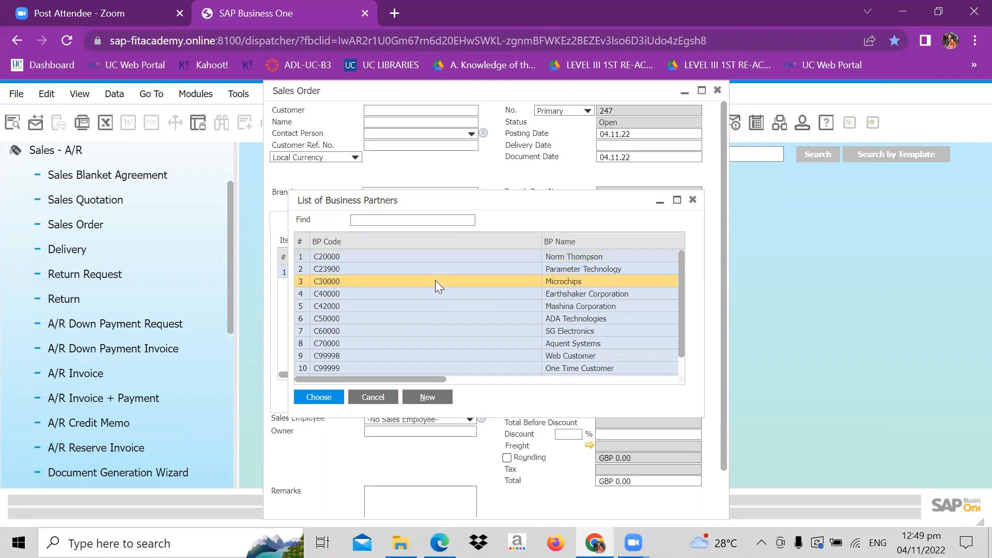
pyautogui.click(319, 397)
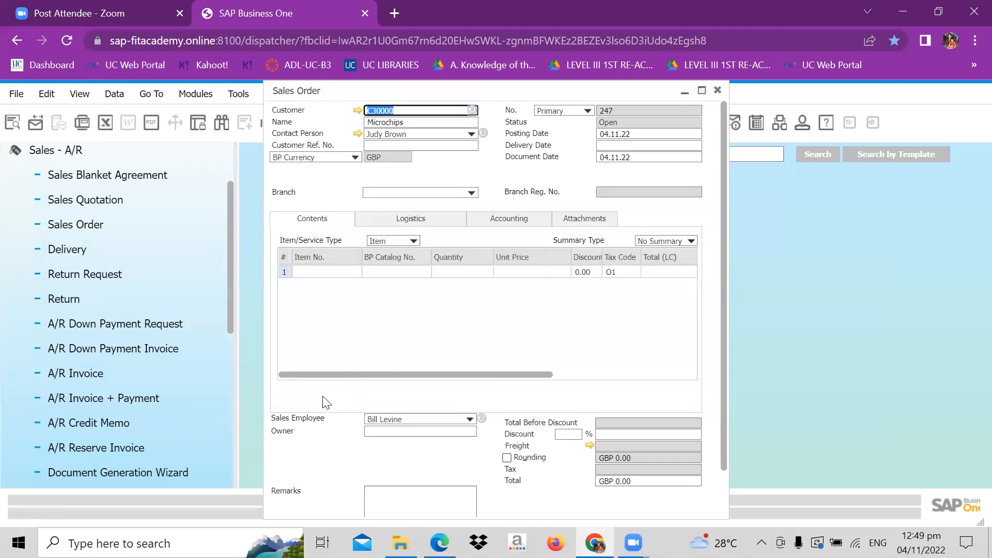
# - Add item A00002, IBM Infoprint 1222, to the first row of the sales order from the item list
pyautogui.click(350, 273)
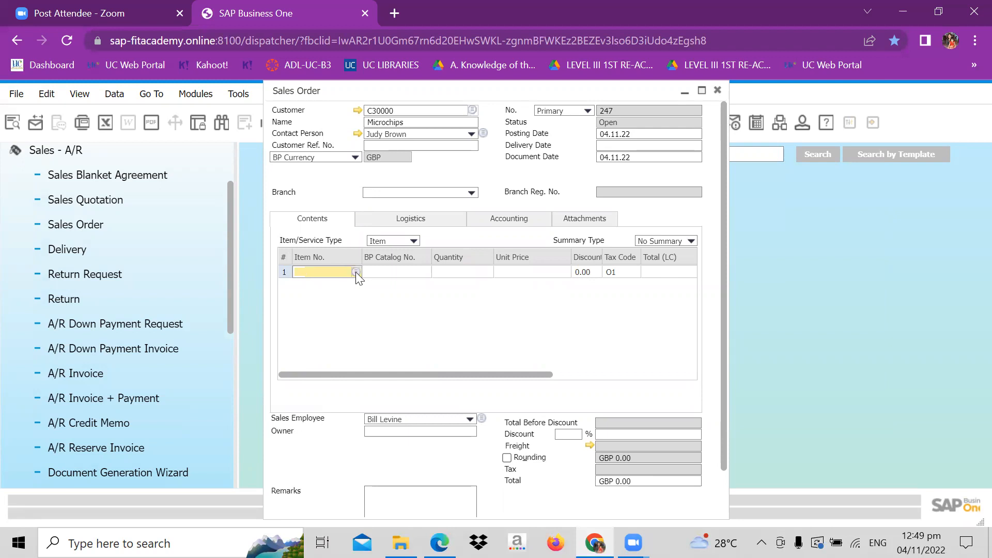
pyautogui.click(355, 272)
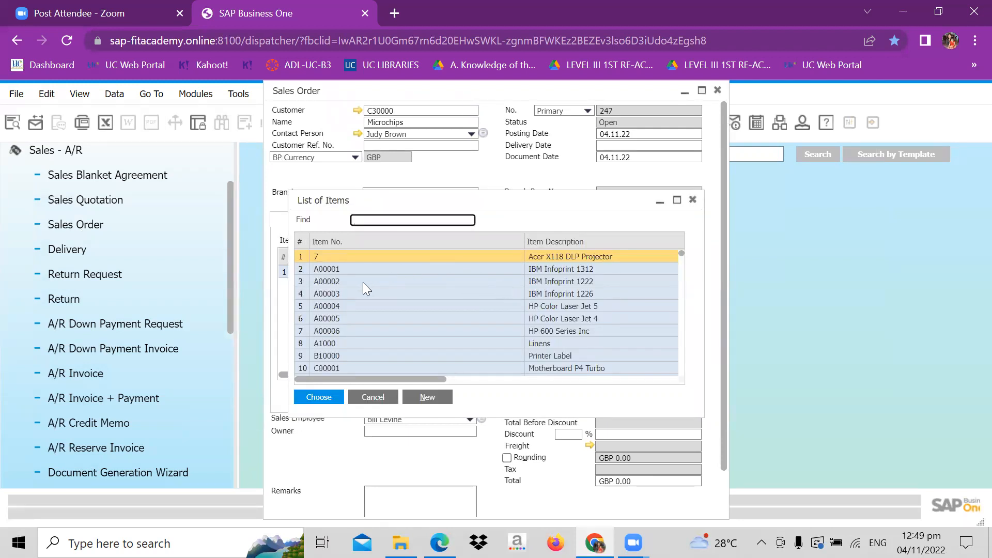
pyautogui.click(361, 282)
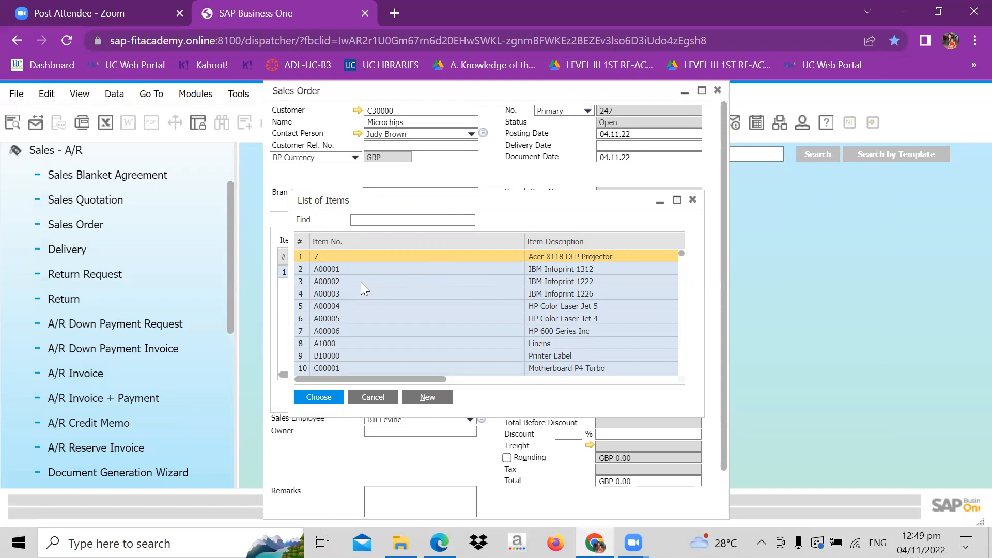
pyautogui.click(319, 397)
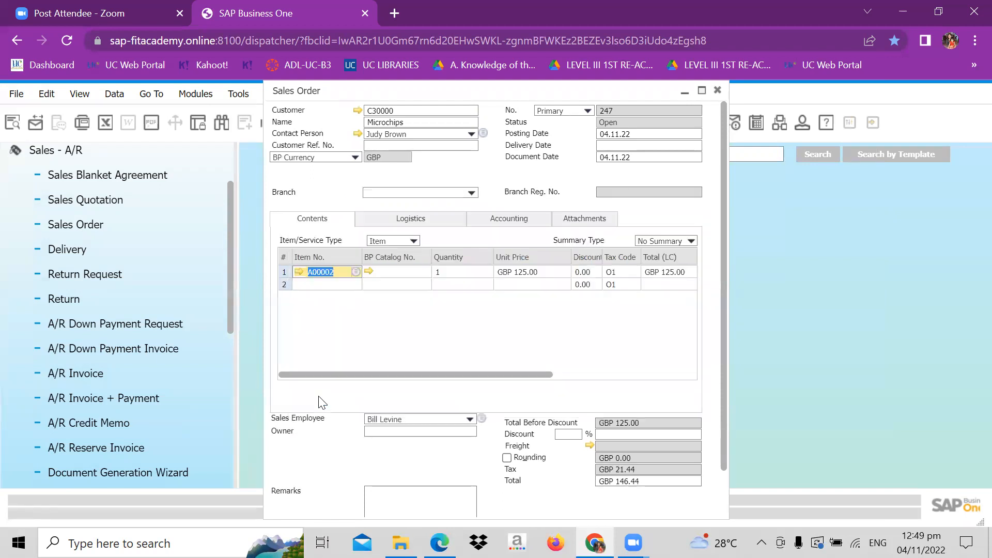
# - Check the stock, committed, ordered and available quantities in item A00002's inventory data, then close the item master data
pyautogui.click(299, 274)
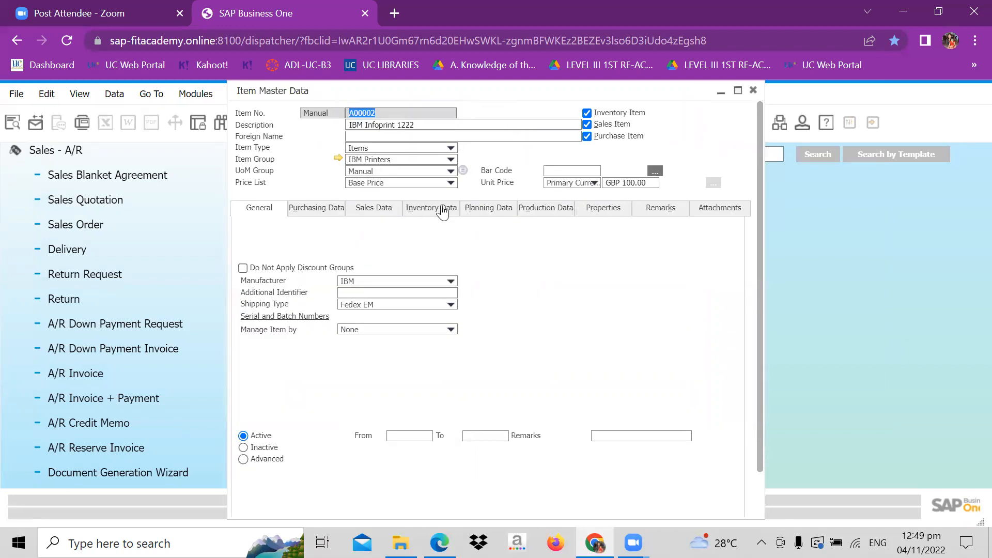
pyautogui.click(442, 209)
pyautogui.moveTo(436, 459); pyautogui.dragTo(507, 459)
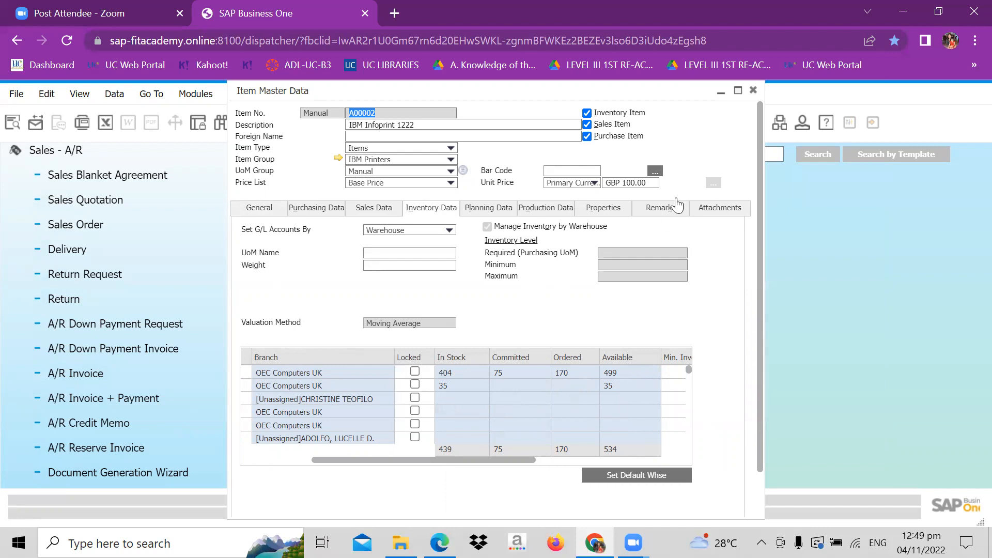
pyautogui.click(753, 92)
pyautogui.click(754, 97)
# - Set the quantity of item A00002 in the sales order to 5
pyautogui.click(457, 268)
pyautogui.click(446, 272)
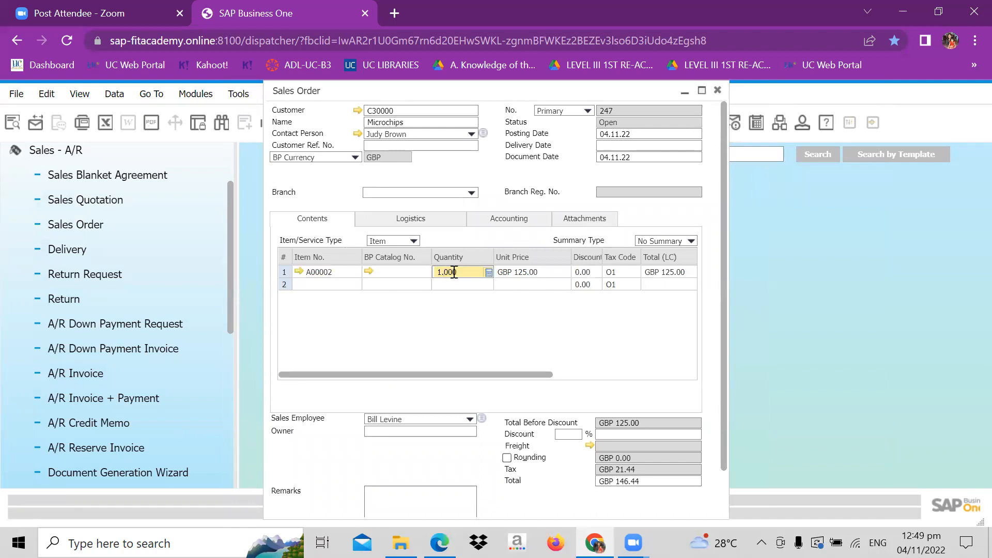
pyautogui.press('BackSpace')
pyautogui.press('BackSpace')
pyautogui.press('BackSpace')
pyautogui.press('BackSpace')
pyautogui.press('BackSpace')
pyautogui.write('5')
# - Try to add the sales order for Microchips
pyautogui.click(726, 492)
pyautogui.click(289, 510)
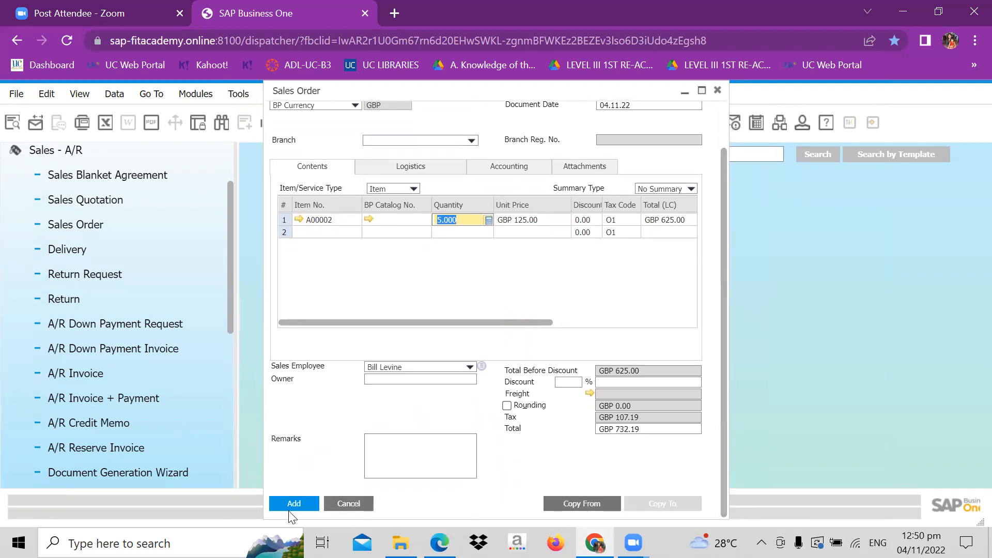
pyautogui.click(296, 503)
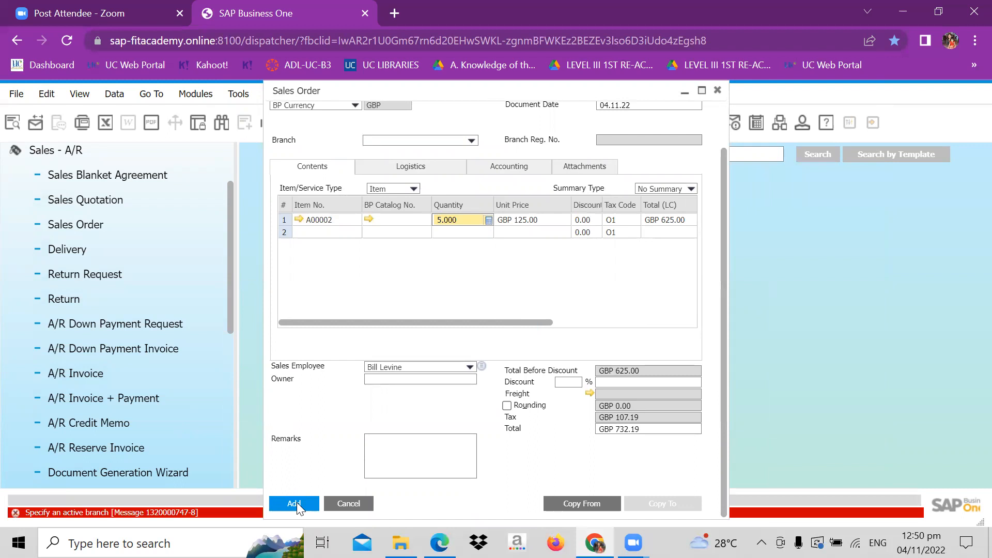
# - Set the sales order's branch to OEC Computers UK and update the document rows according to that branch
pyautogui.click(474, 142)
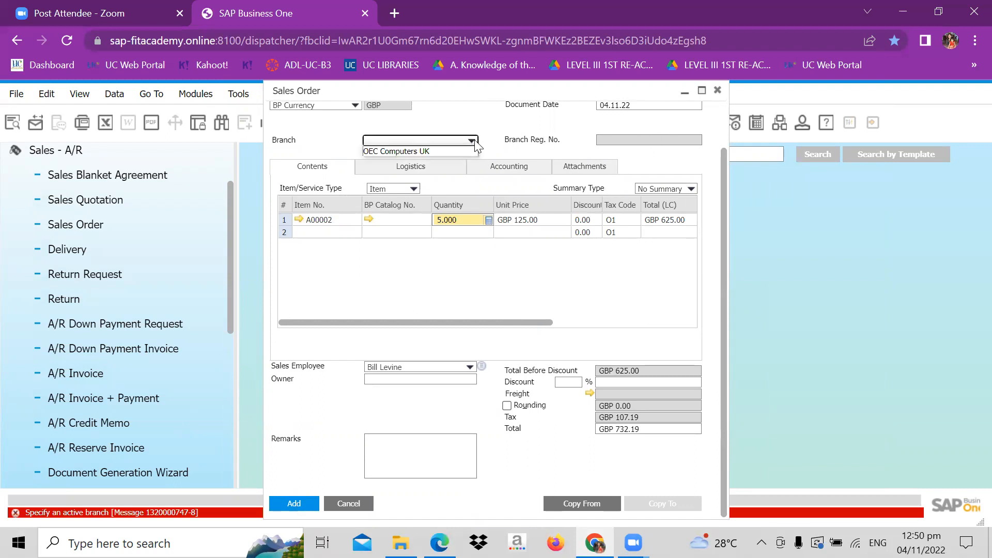
pyautogui.click(444, 152)
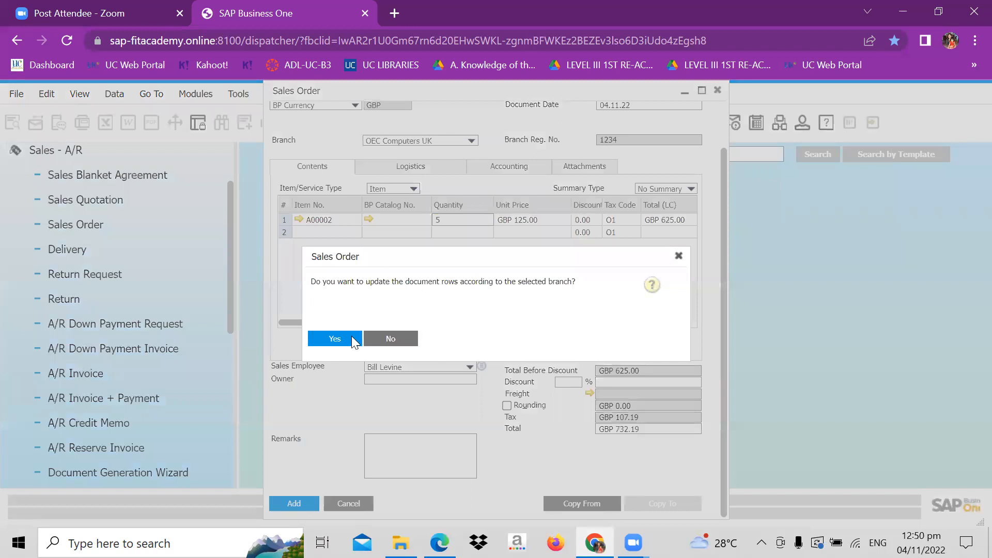
pyautogui.click(335, 338)
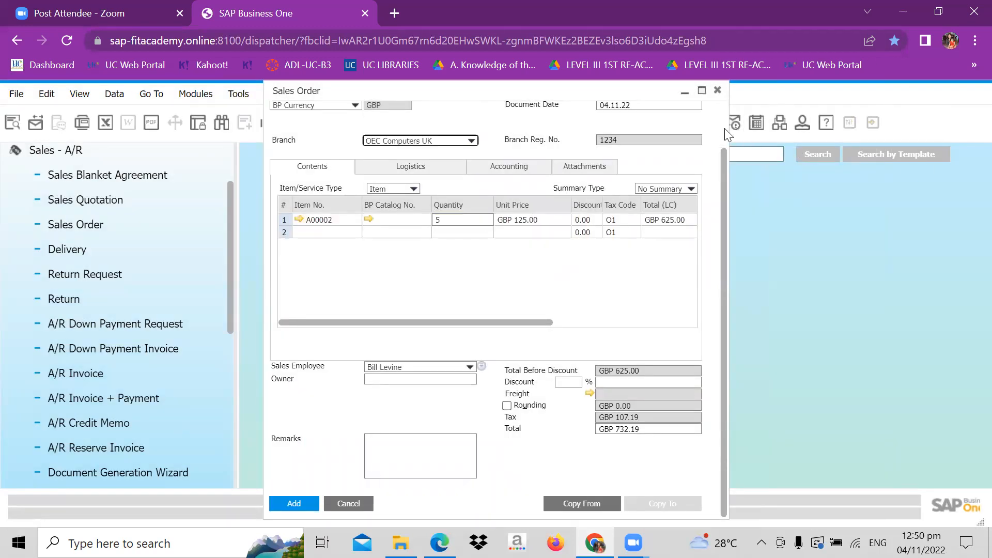
# - Set the delivery date of the Microchips sales order to 04.11.22
pyautogui.scroll(2, 723, 128)
pyautogui.click(647, 146)
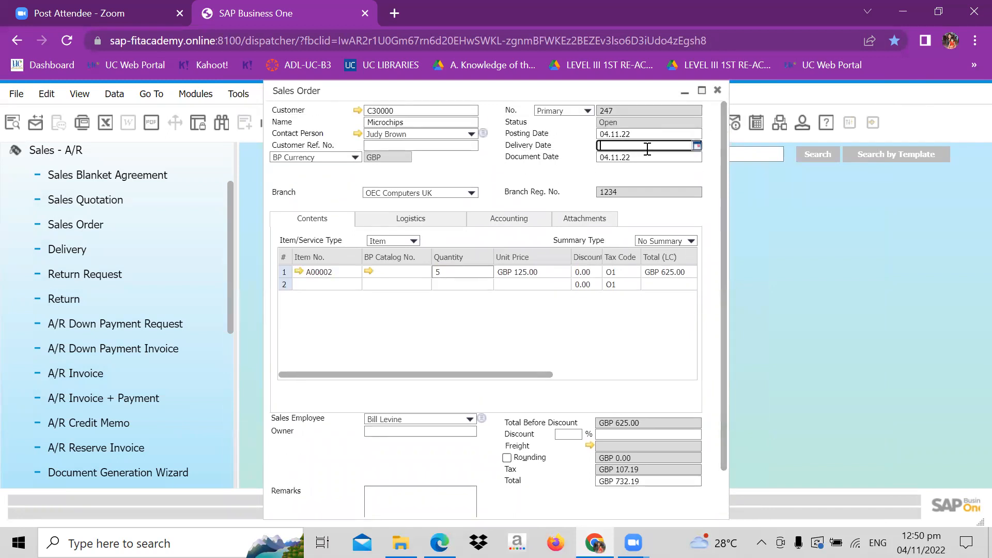
pyautogui.click(696, 146)
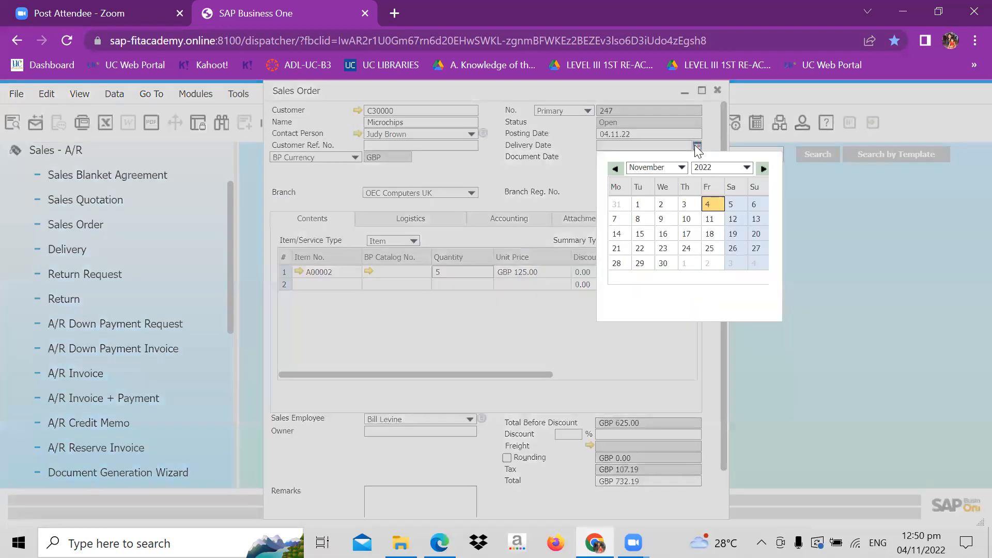
pyautogui.click(715, 207)
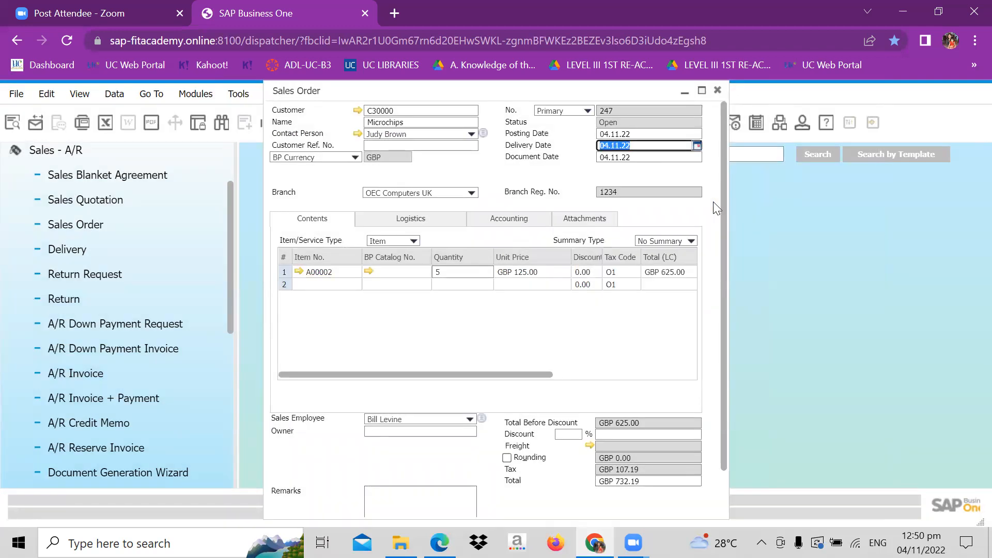
# - Add the sales order and update its existing table rows with the new delivery date
pyautogui.click(724, 483)
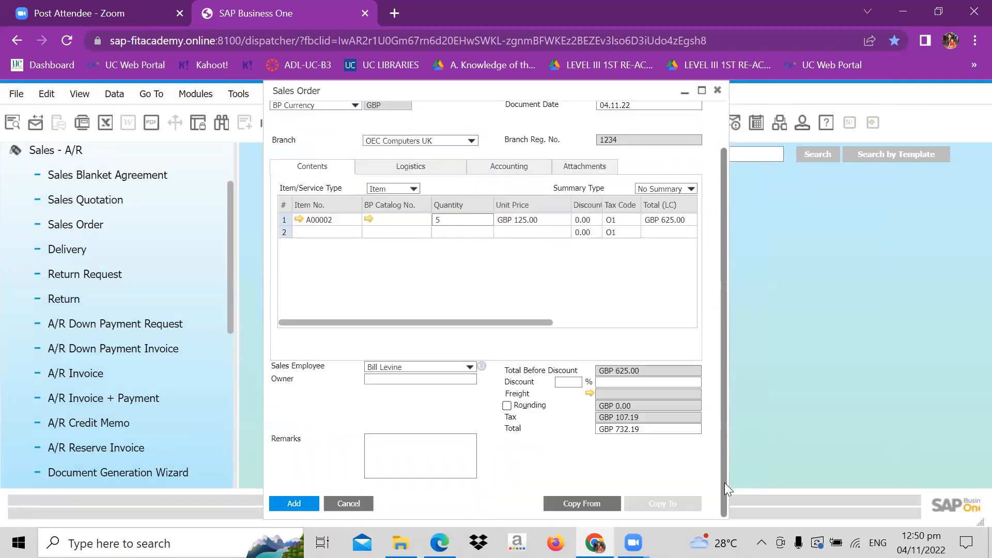
pyautogui.click(306, 506)
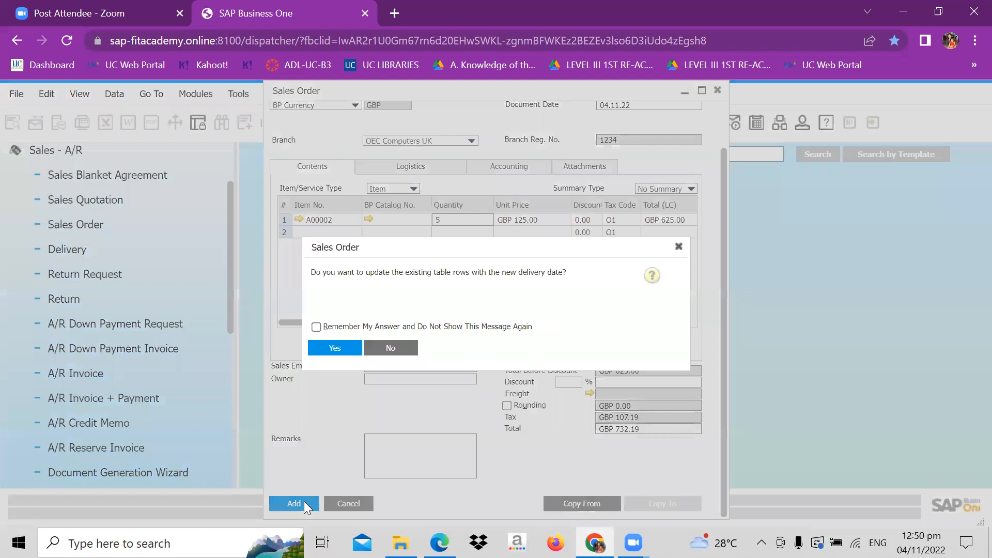
pyautogui.click(334, 348)
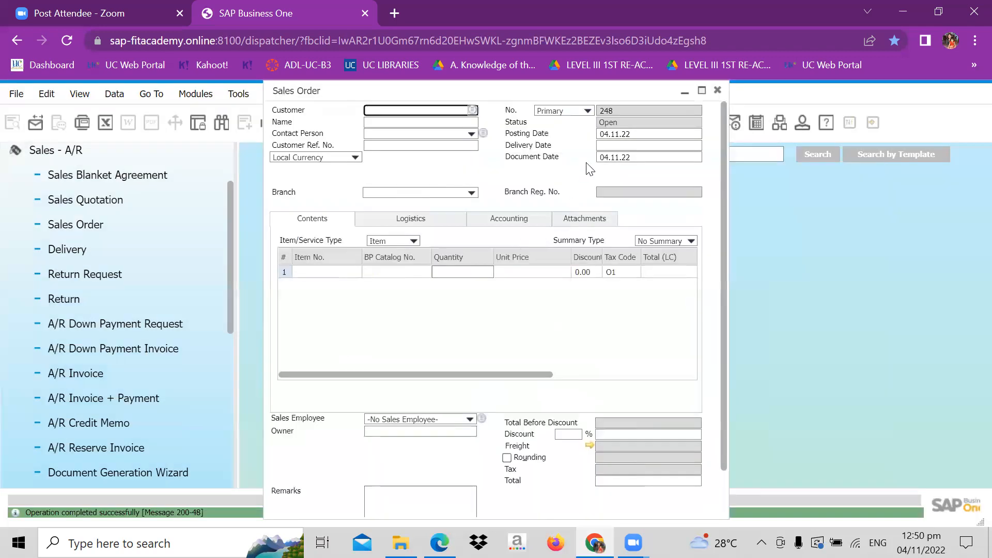
# - Close the blank sales order form, reopen Sales Order and display the last record, the order for Microchips
pyautogui.click(600, 144)
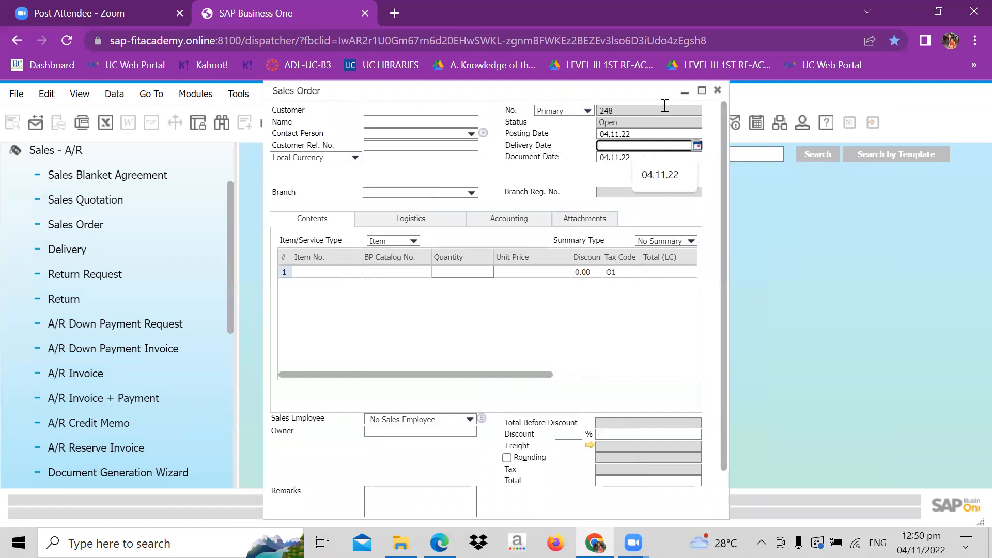
pyautogui.click(714, 98)
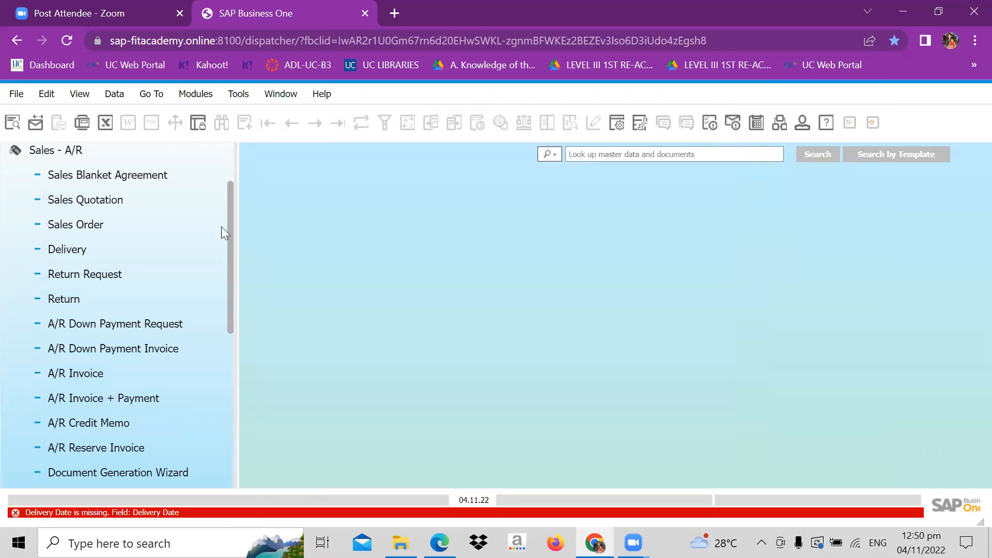
pyautogui.click(126, 222)
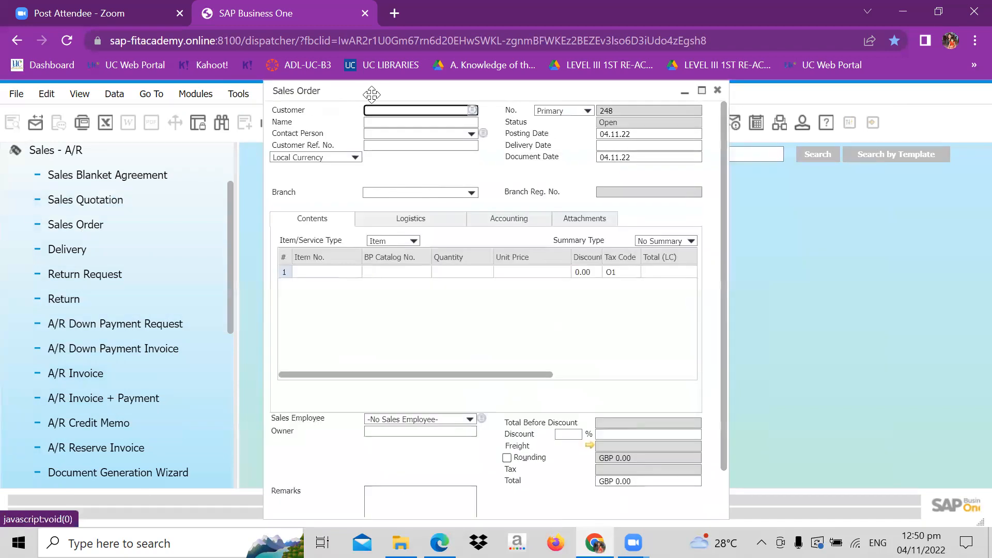
pyautogui.moveTo(348, 91); pyautogui.dragTo(466, 91)
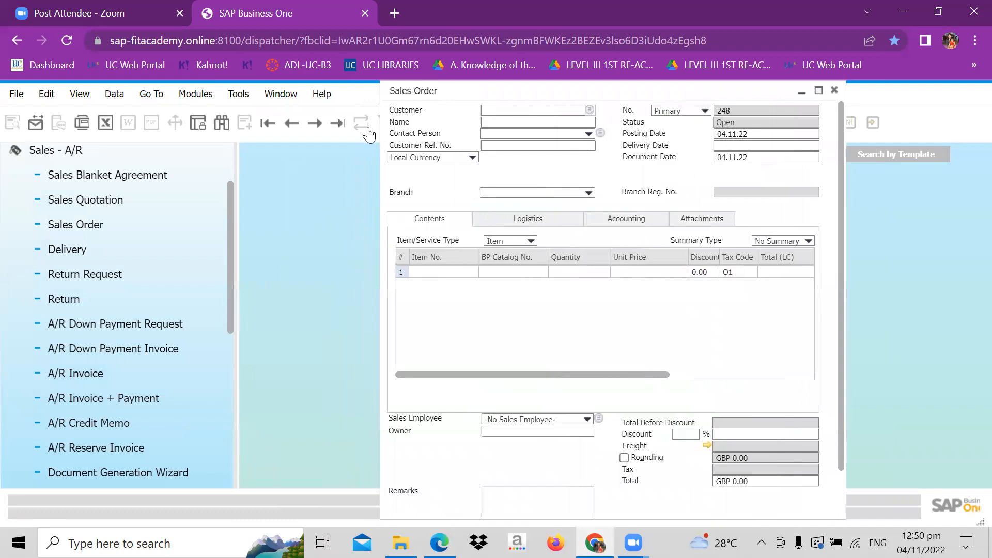
pyautogui.click(338, 128)
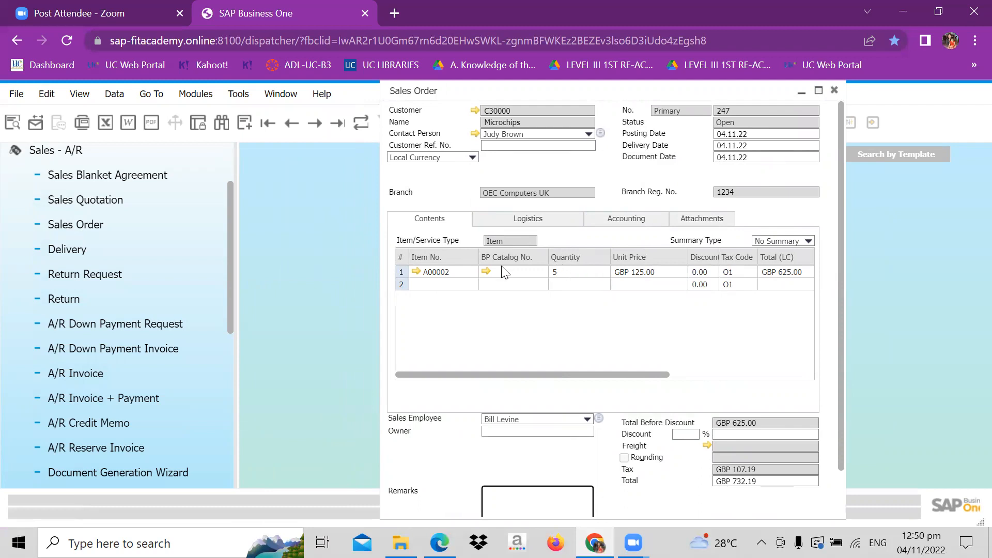
# - Check item A00002's stock, committed, ordered and available quantities from the saved sales order, then close its master data
pyautogui.click(417, 271)
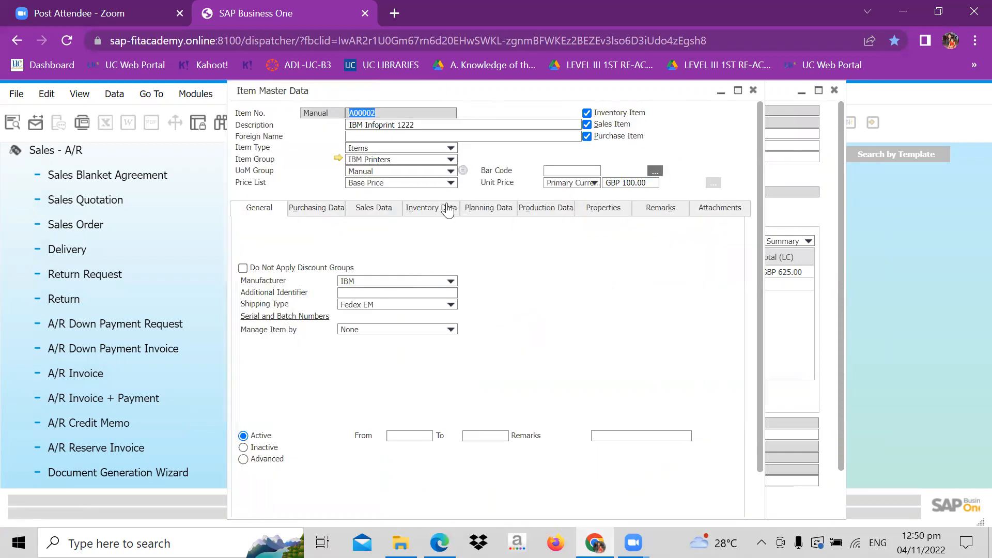
pyautogui.click(447, 209)
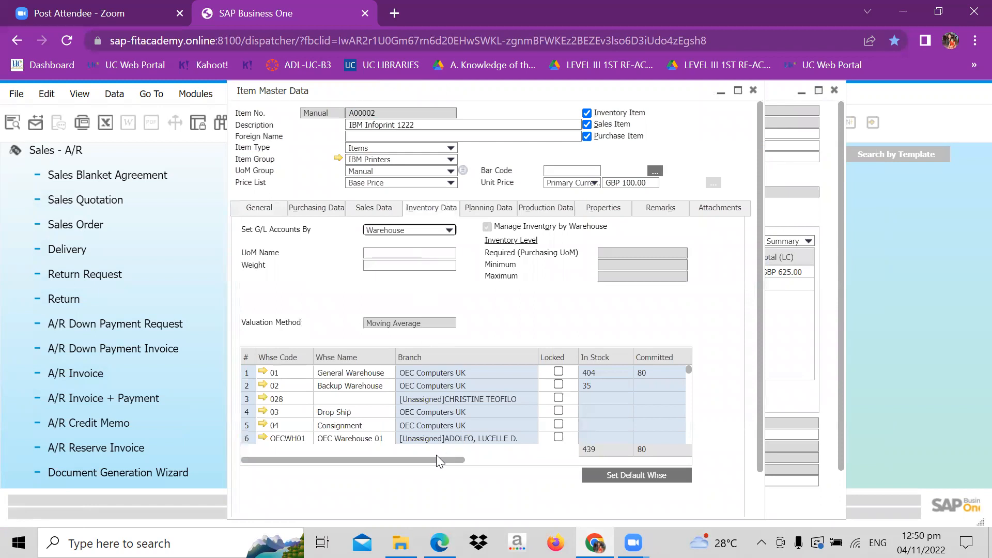
pyautogui.moveTo(436, 455); pyautogui.dragTo(542, 463)
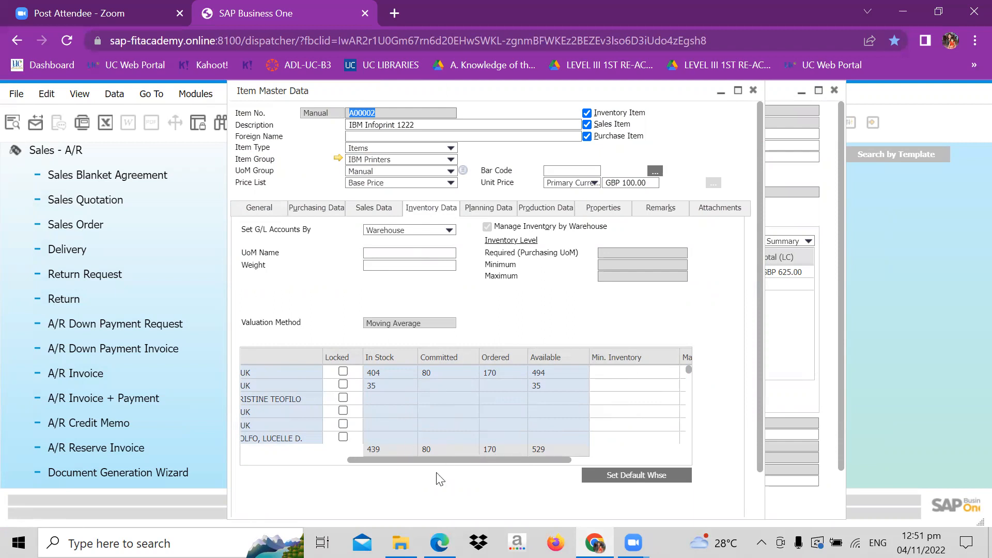
pyautogui.click(753, 91)
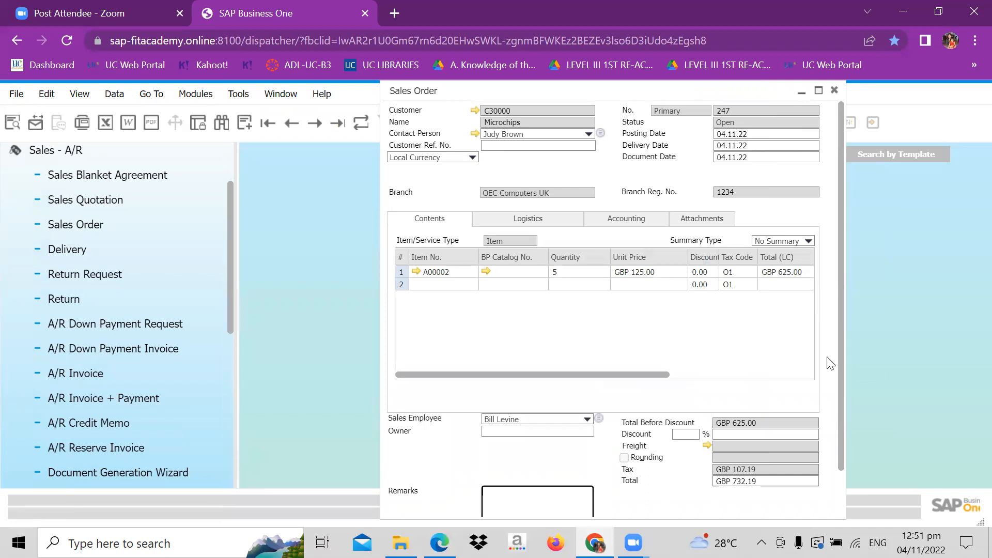
# - Copy the Microchips sales order to a delivery and add it, accepting that it cannot be changed
pyautogui.click(842, 489)
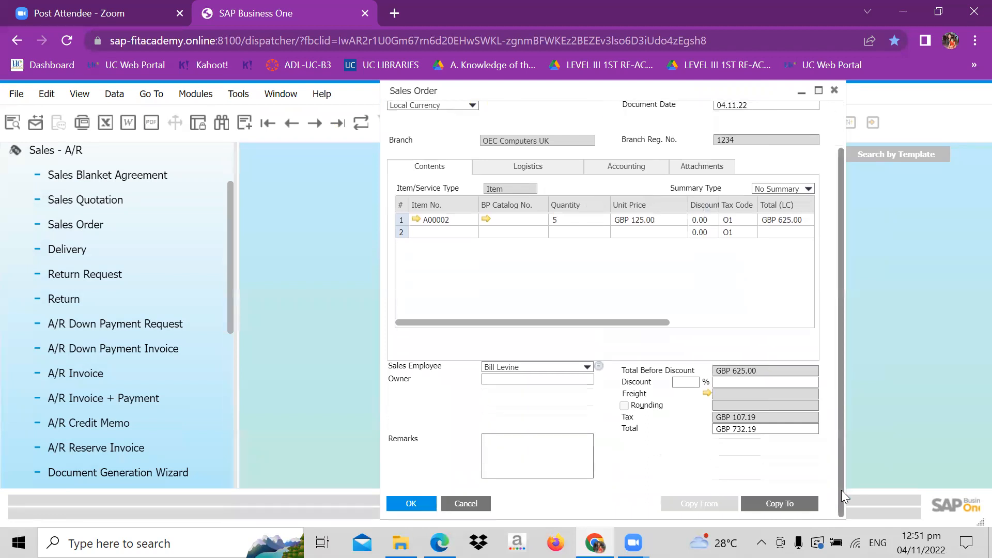
pyautogui.click(796, 501)
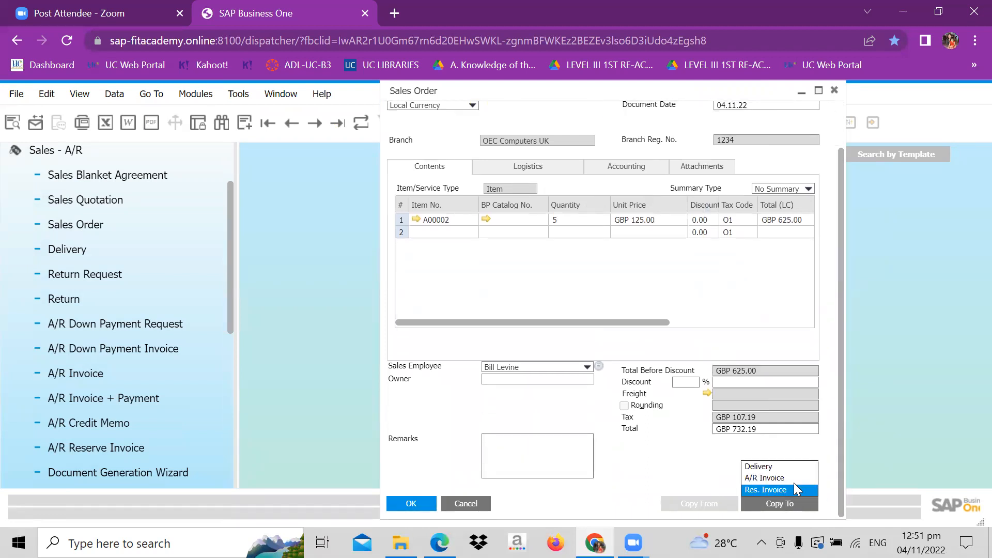
pyautogui.click(789, 466)
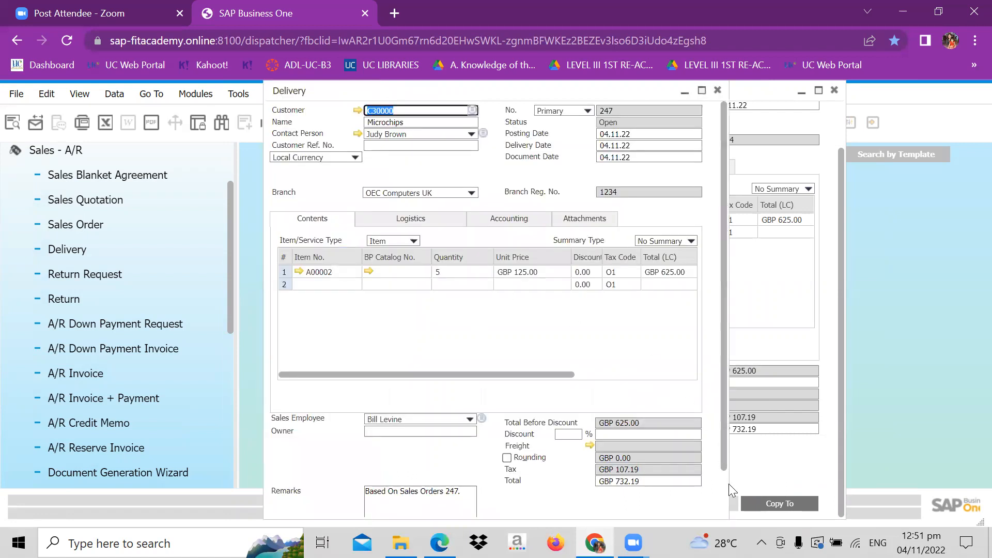
pyautogui.scroll(-1, 724, 492)
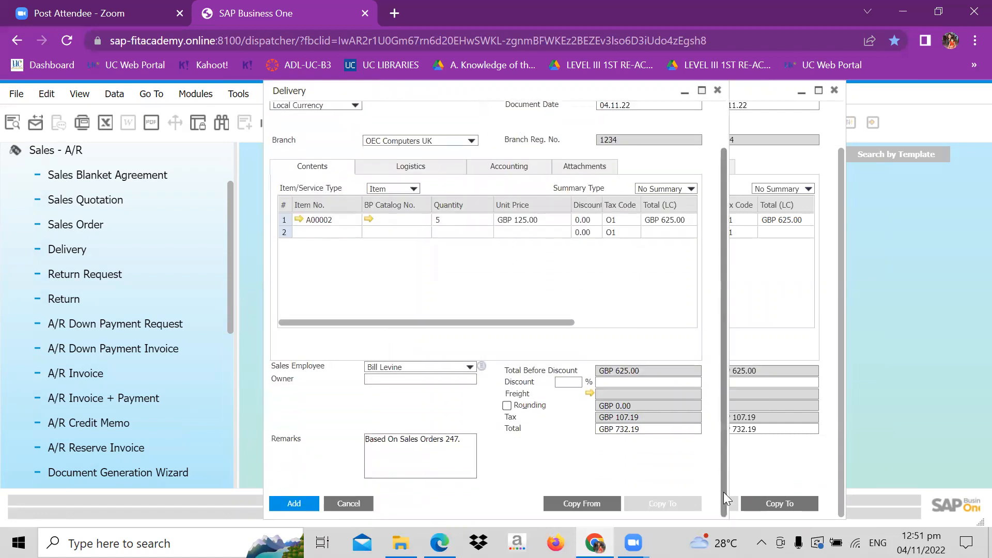
pyautogui.click(302, 503)
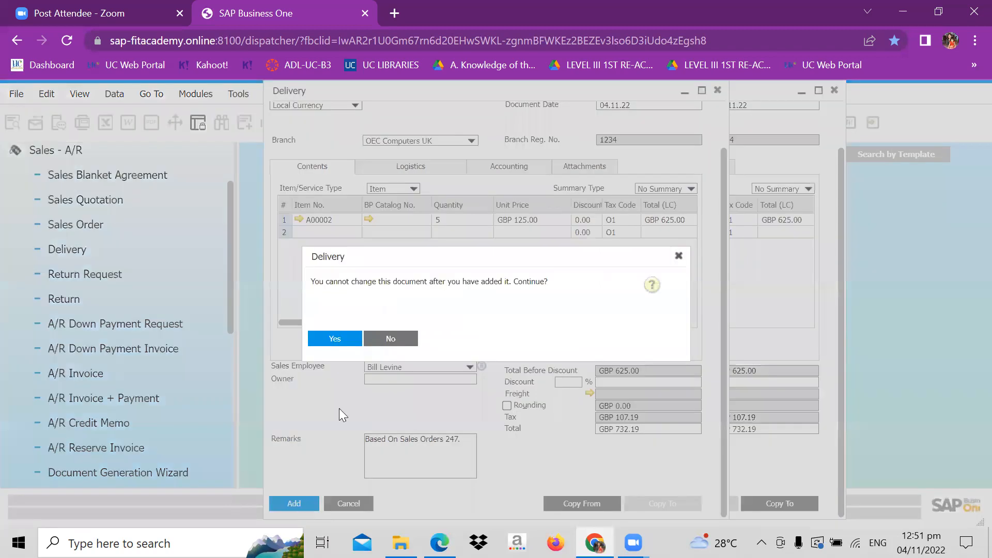
pyautogui.click(337, 340)
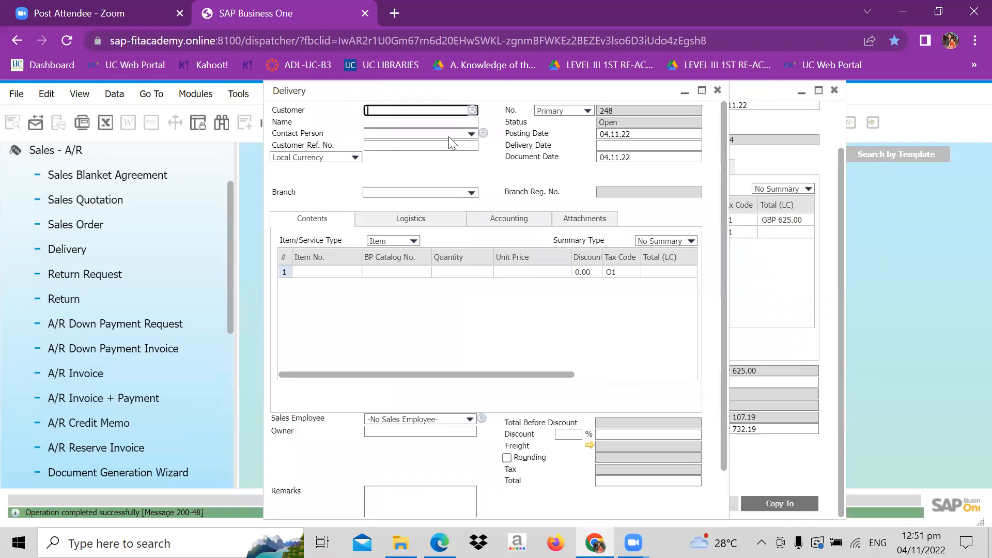
# - Move the blank delivery form aside and display the last delivery record, the one for Microchips
pyautogui.click(251, 172)
pyautogui.moveTo(341, 98); pyautogui.dragTo(459, 101)
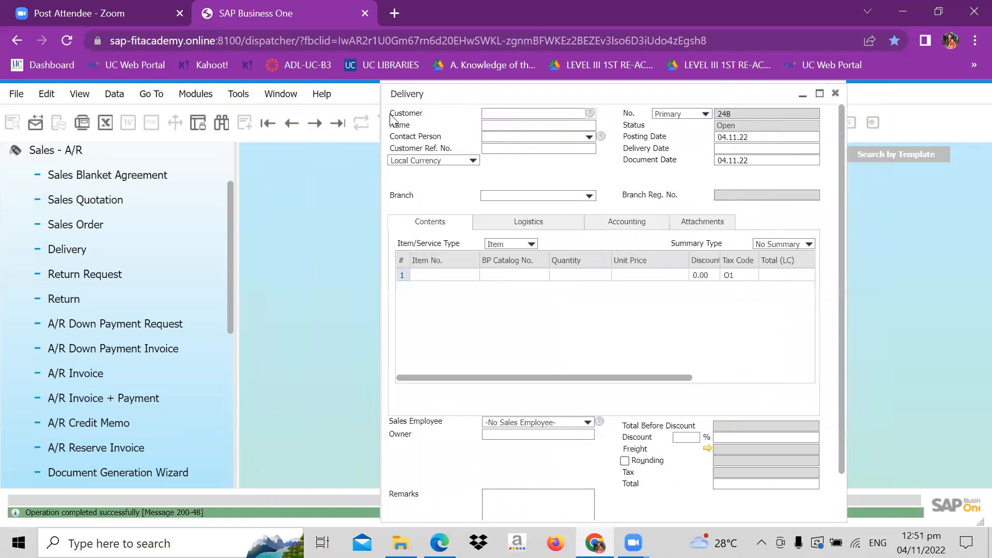
pyautogui.click(337, 123)
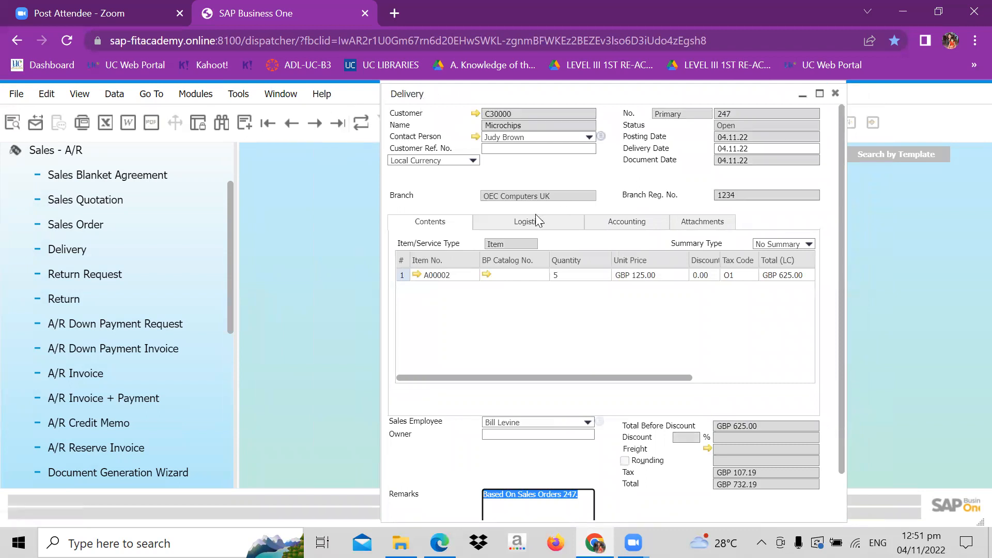
# - Examine item A00002's warehouse quantities in its inventory data from the delivery, then close the item master data
pyautogui.click(418, 274)
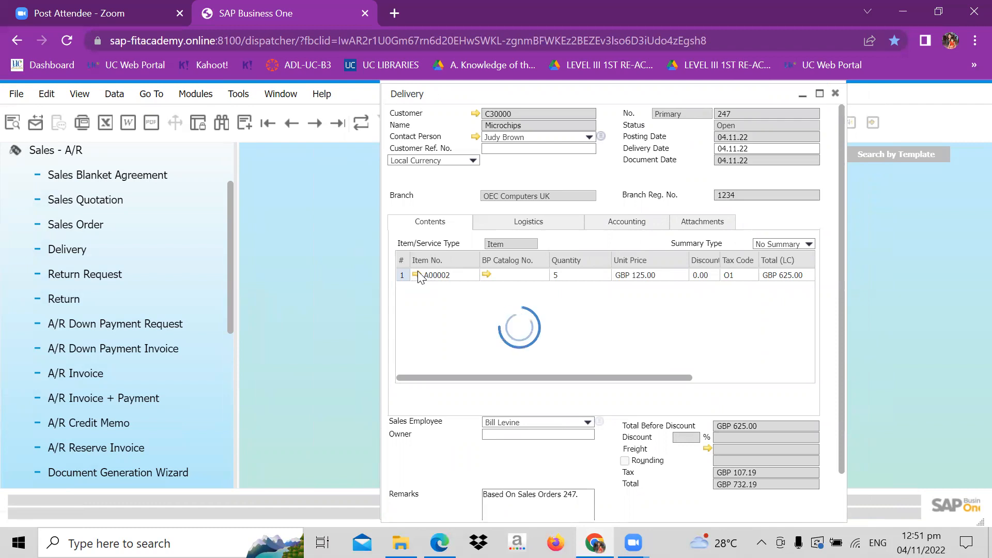
pyautogui.click(428, 215)
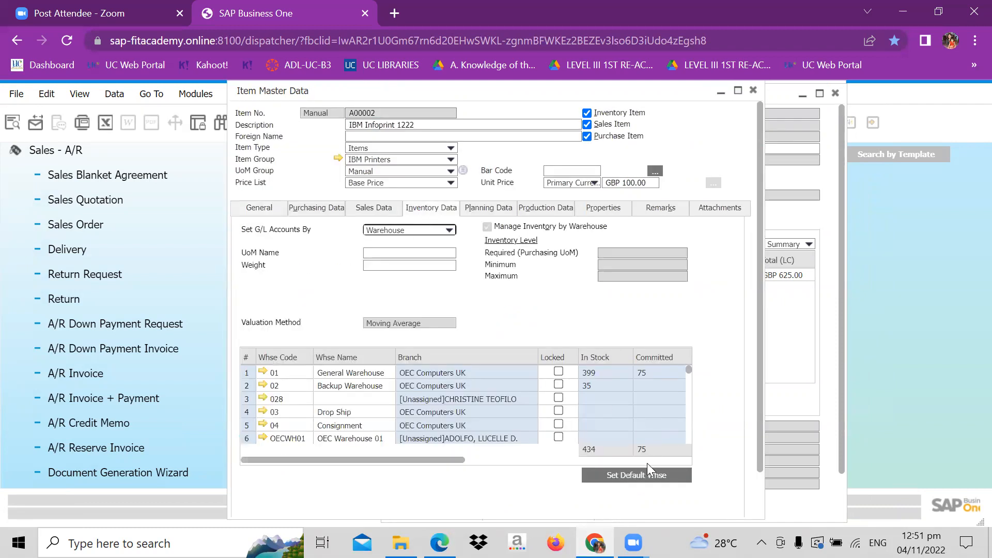
pyautogui.click(659, 458)
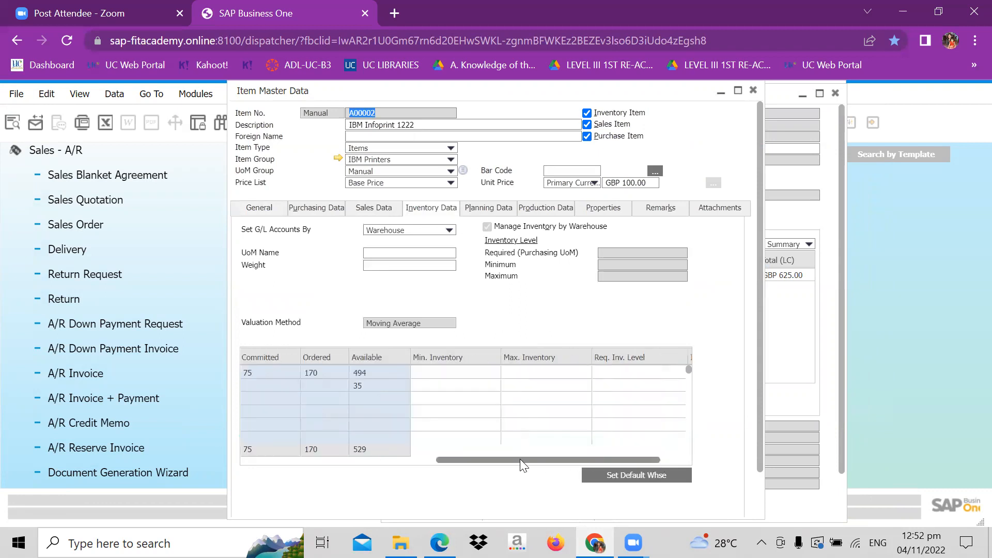
pyautogui.moveTo(518, 459); pyautogui.dragTo(438, 458)
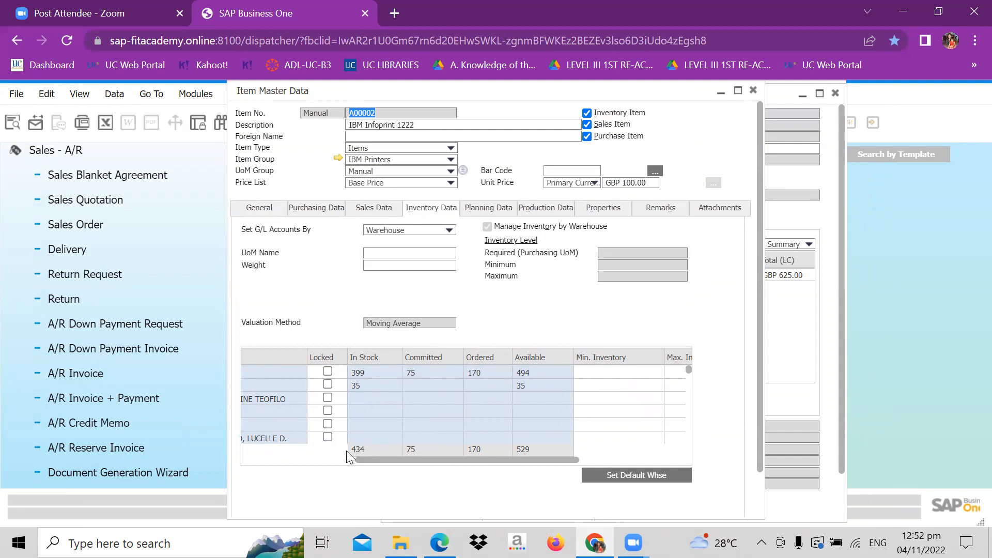
pyautogui.click(753, 91)
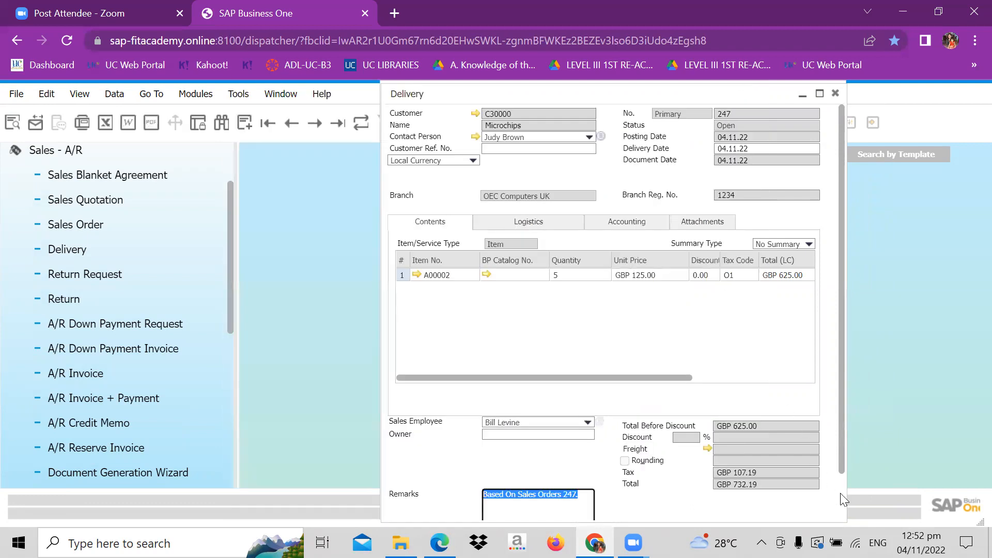
# - Copy the Microchips delivery to an A/R invoice and add it, continuing past the credit limit and no-change confirmations
pyautogui.scroll(-2, 844, 514)
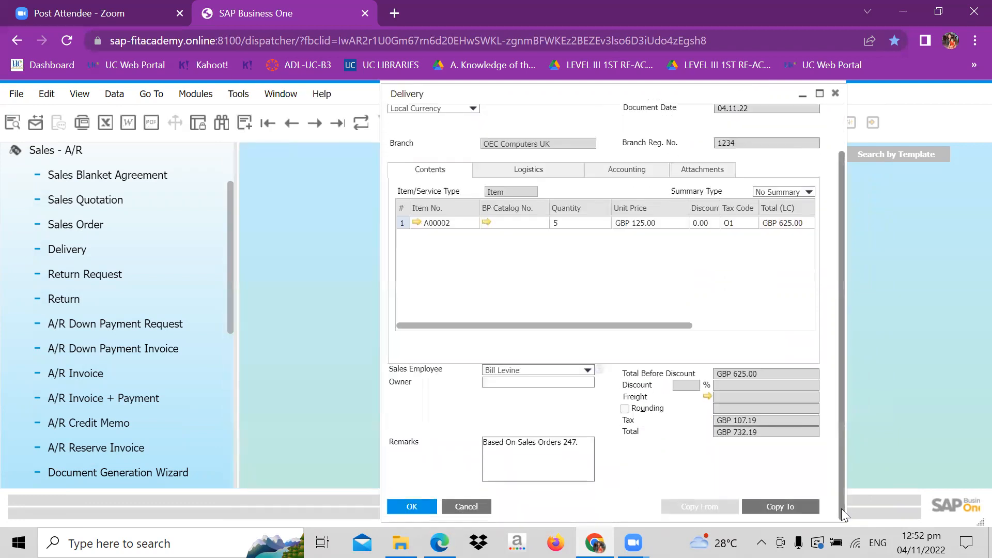
pyautogui.click(810, 511)
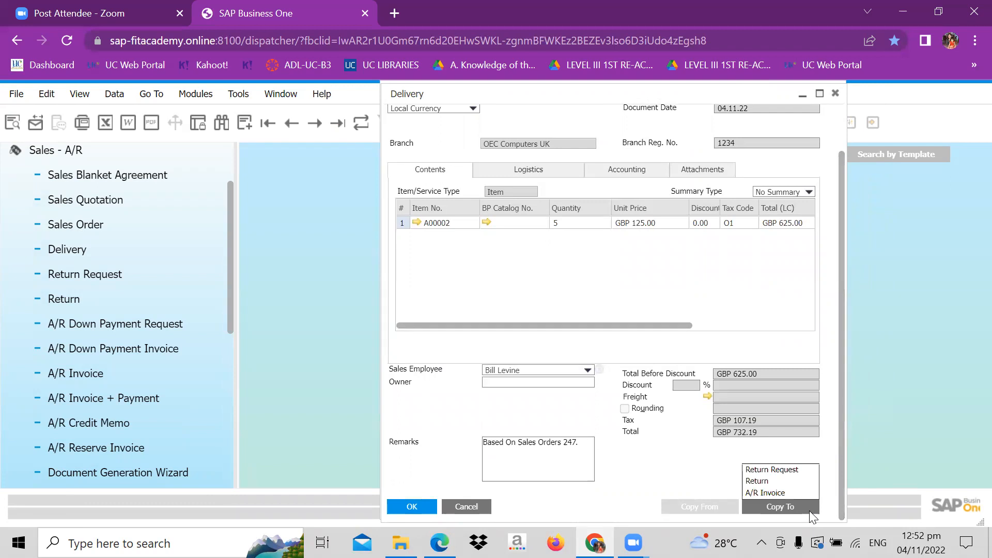
pyautogui.click(790, 493)
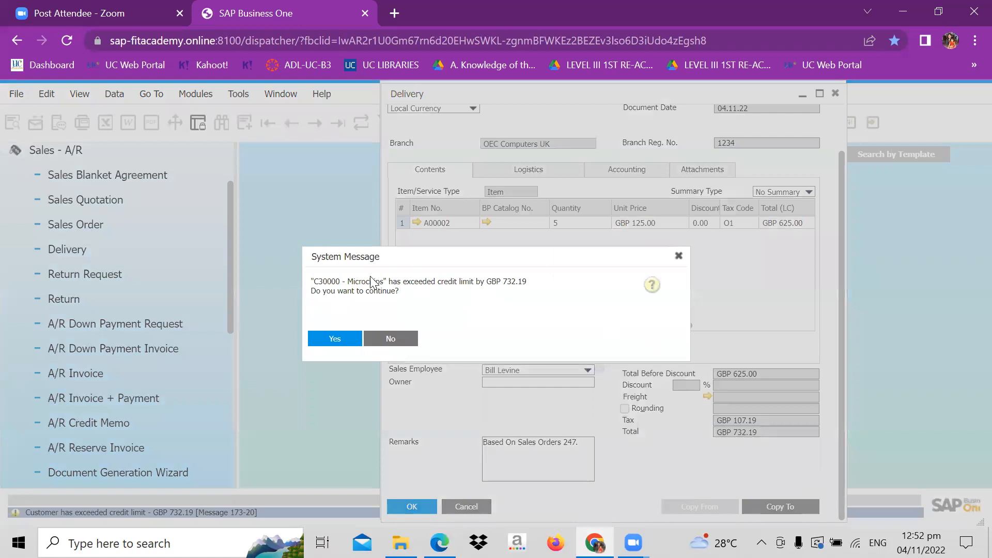
pyautogui.click(335, 338)
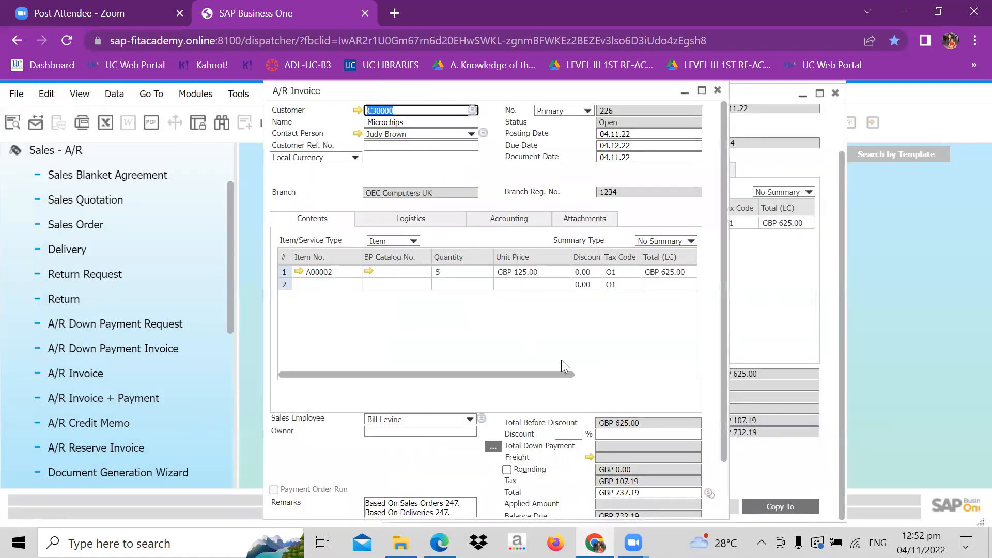
pyautogui.click(723, 503)
pyautogui.click(294, 504)
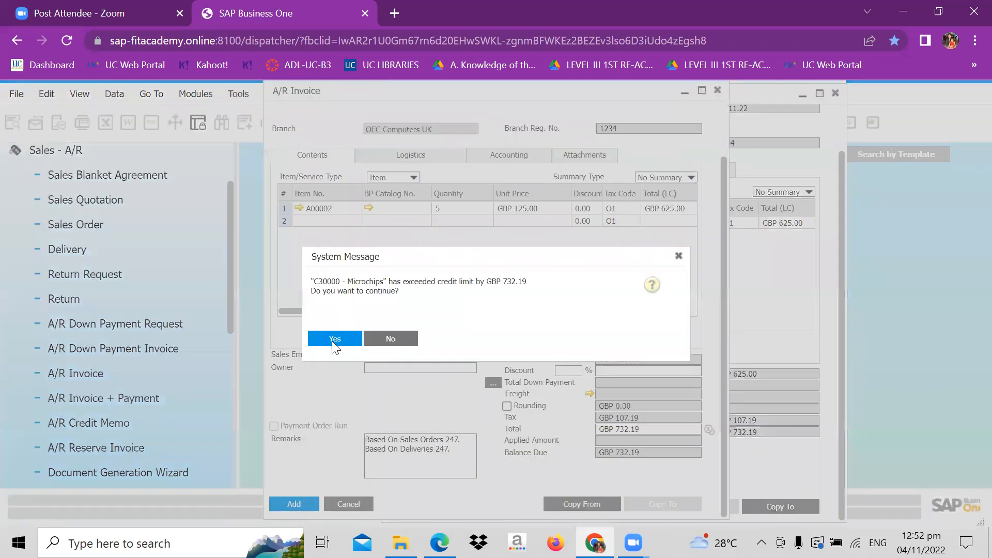
pyautogui.click(332, 341)
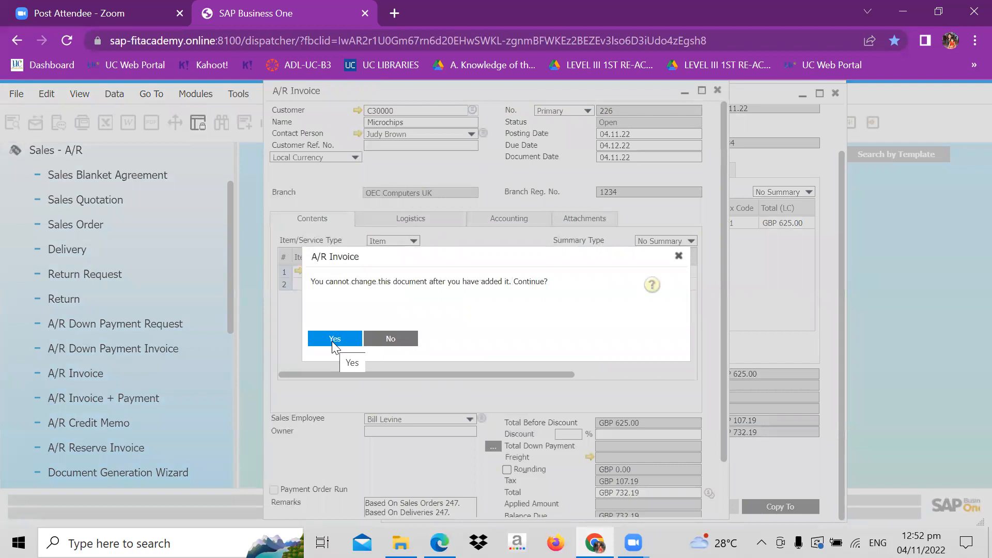
pyautogui.click(335, 339)
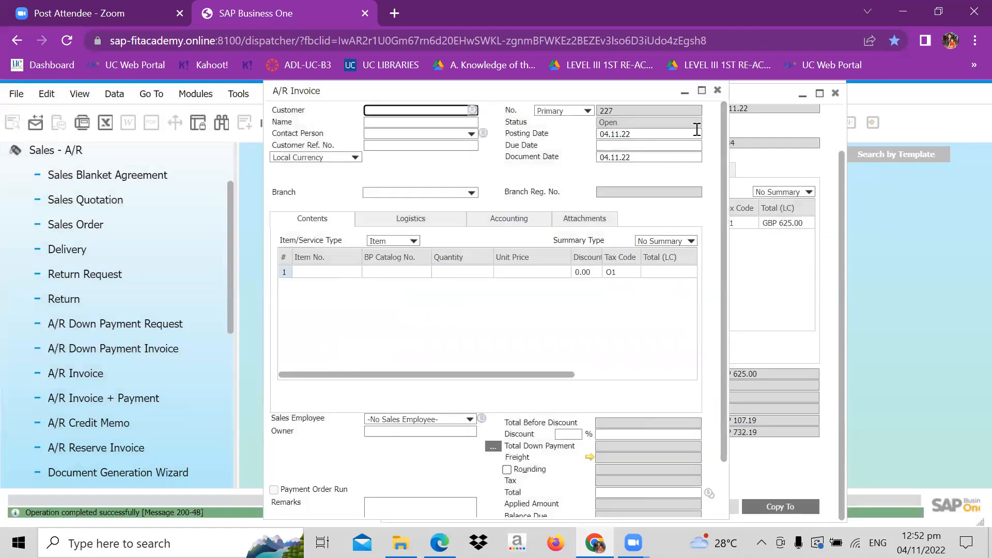
# - Close the A/R invoice, delivery and sales order windows
pyautogui.click(719, 90)
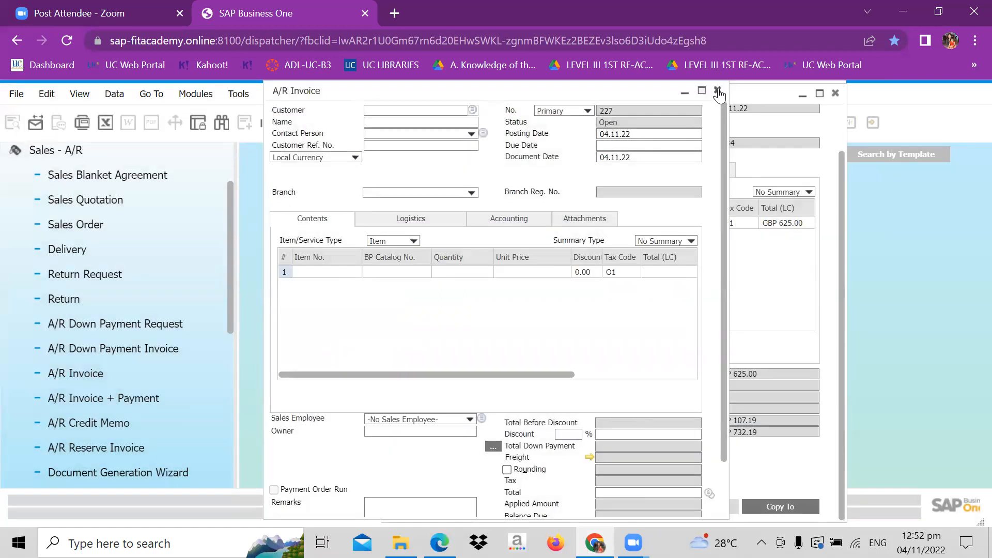
pyautogui.click(836, 96)
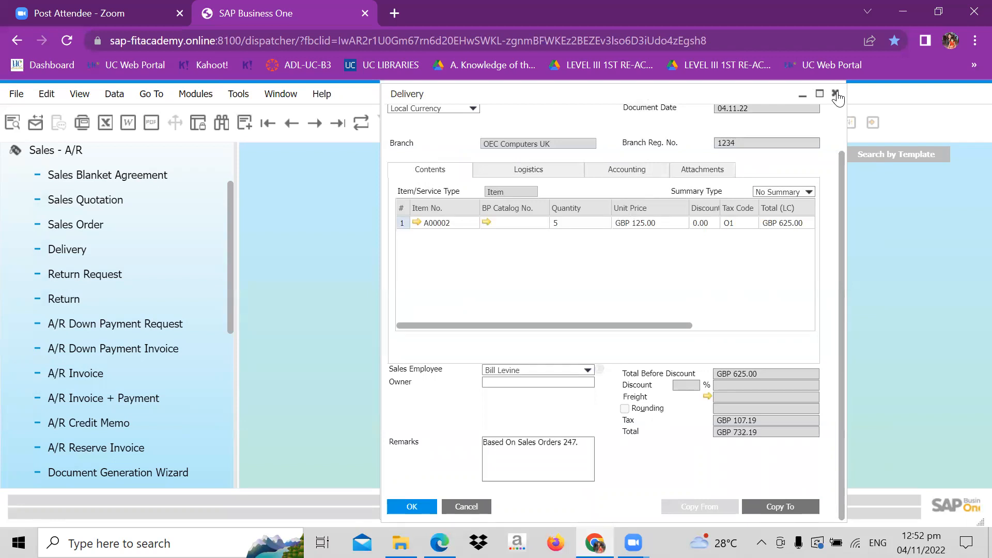
pyautogui.click(835, 91)
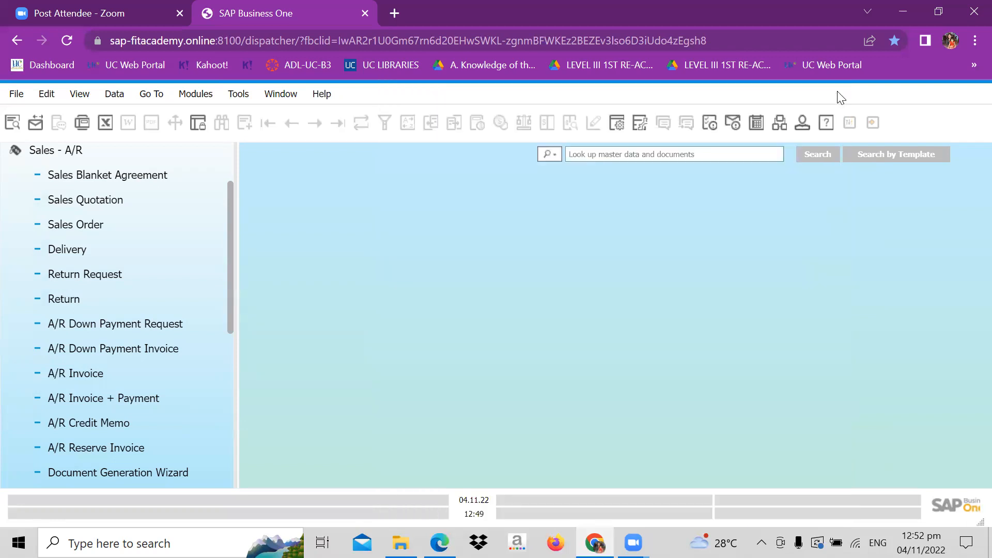